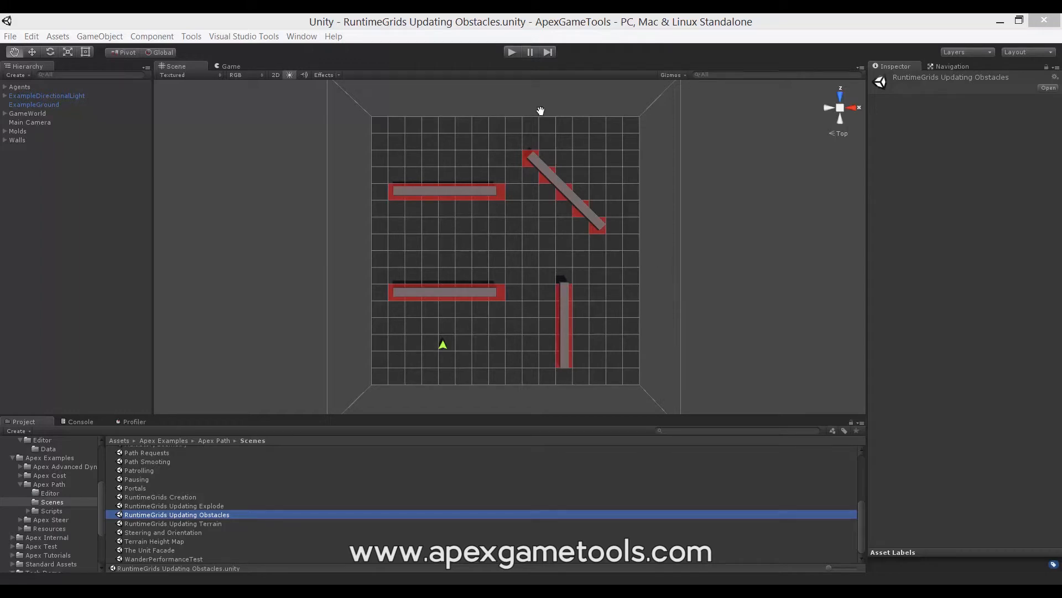
- Run the obstacles scene, and deactivate and reactivate the first Wall object in the Walls group
{"action": "left_click", "coordinate": [510, 52]}
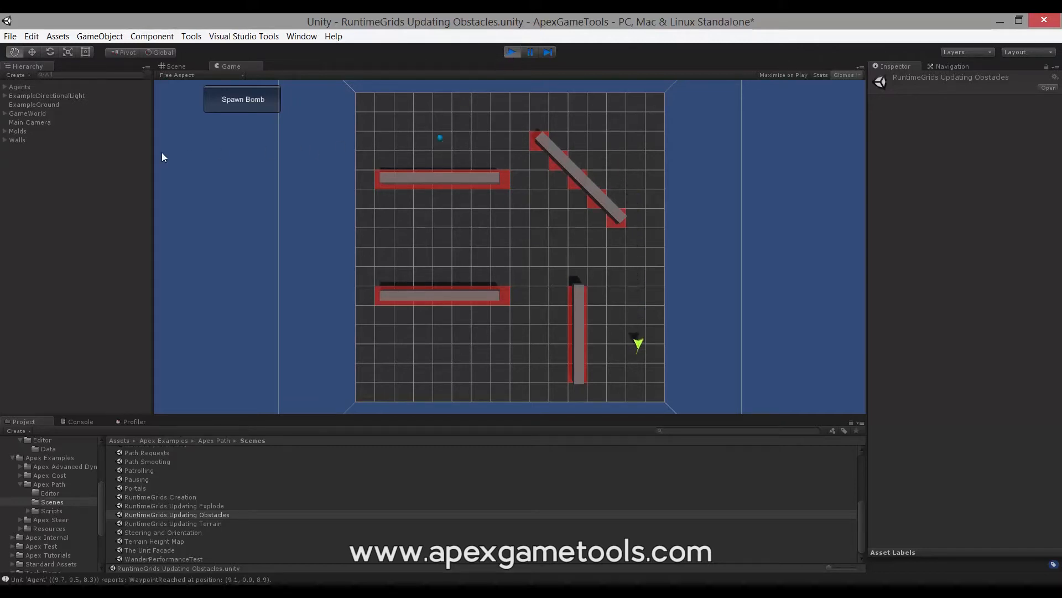
{"action": "left_click", "coordinate": [5, 141]}
{"action": "left_click", "coordinate": [24, 149]}
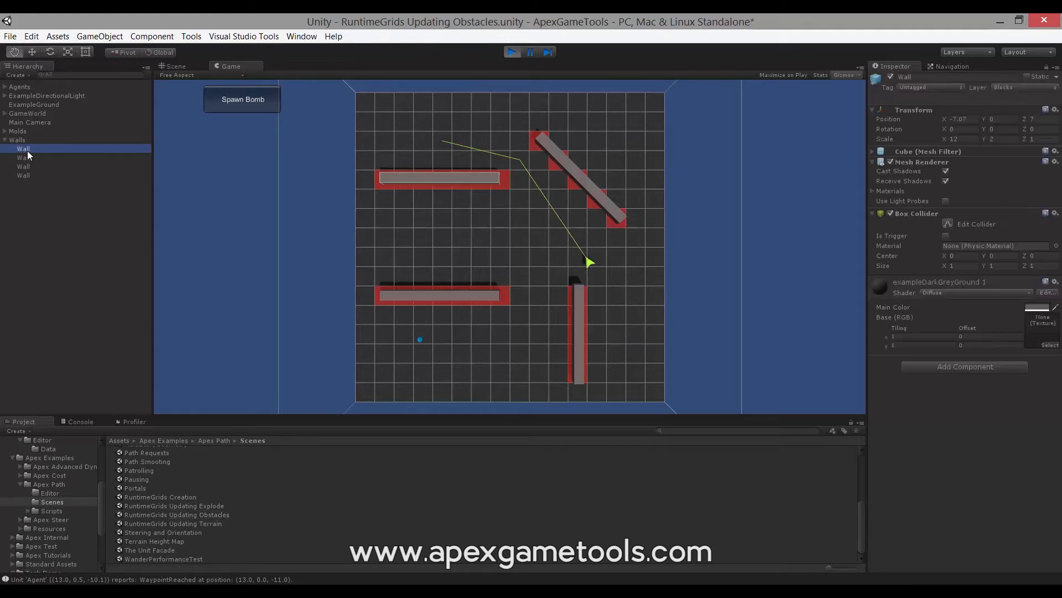
{"action": "left_click", "coordinate": [890, 77]}
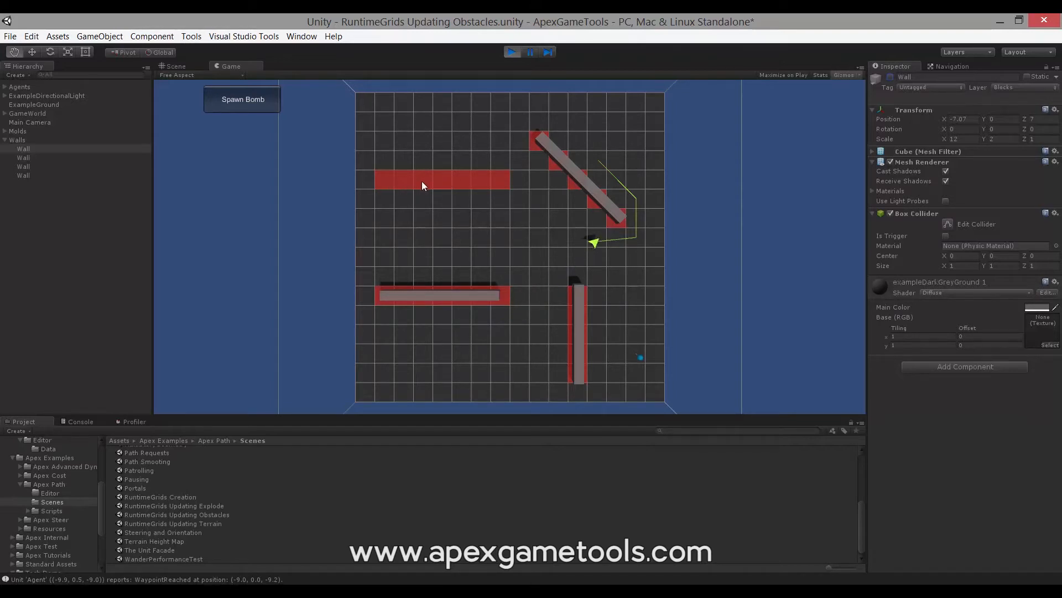
{"action": "left_click", "coordinate": [888, 78]}
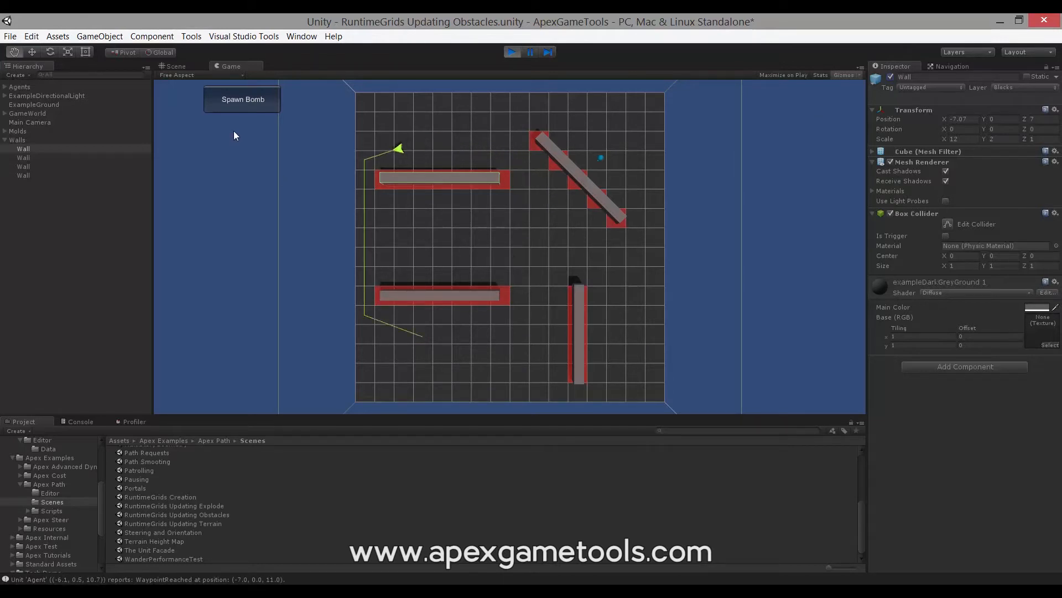
- Spawn a bomb in the running scene to test obstacle destruction, and stop play mode
{"action": "left_click", "coordinate": [249, 102]}
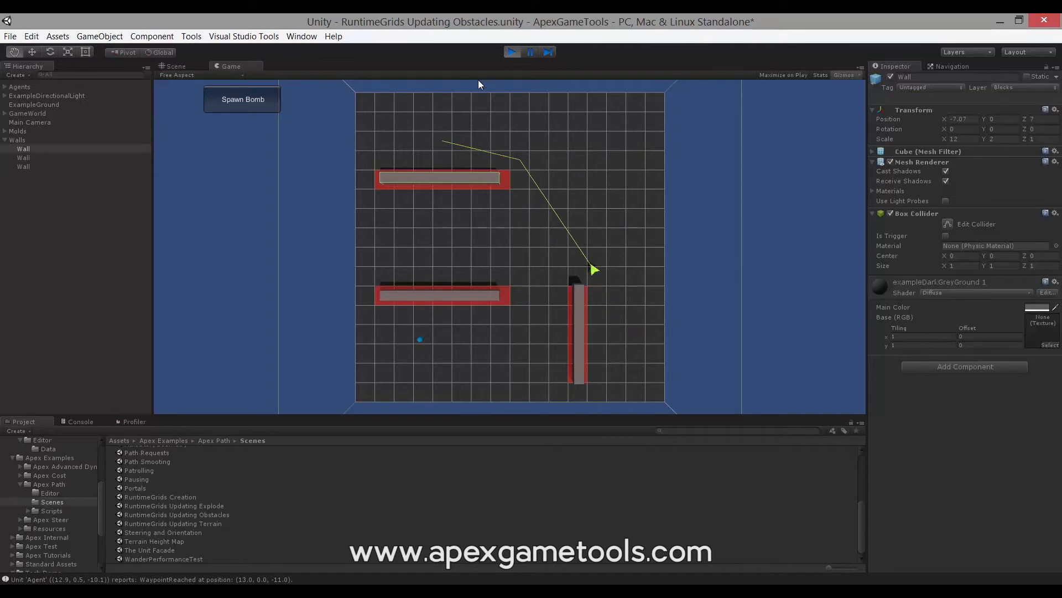
{"action": "left_click", "coordinate": [512, 52]}
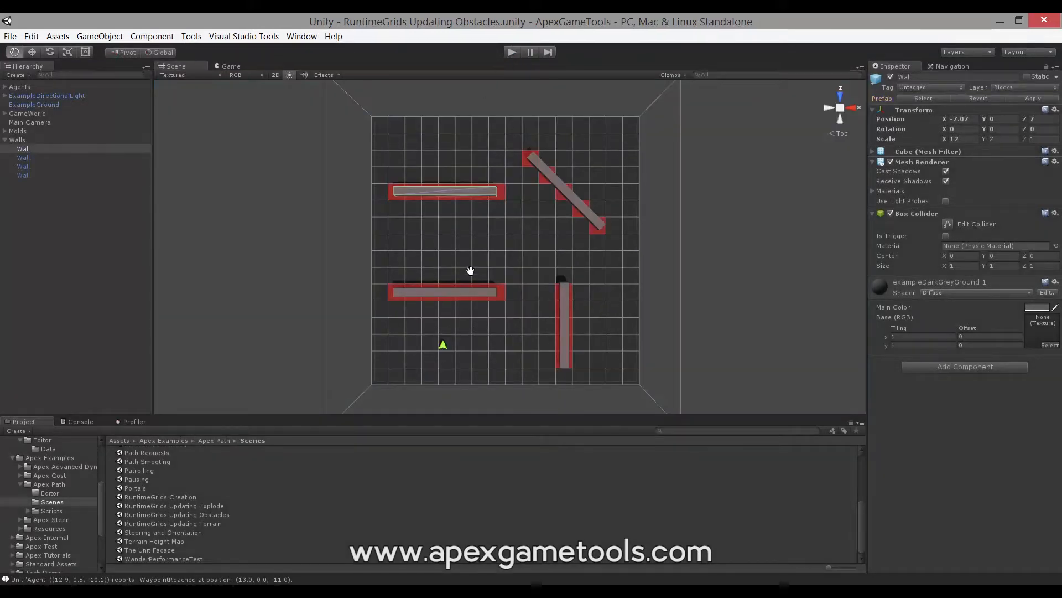
- Switch to Visual Studio and examine the GridManager.instance.Update call and its parameters in ObstacleDestroyer.cs
{"action": "left_click", "coordinate": [293, 590]}
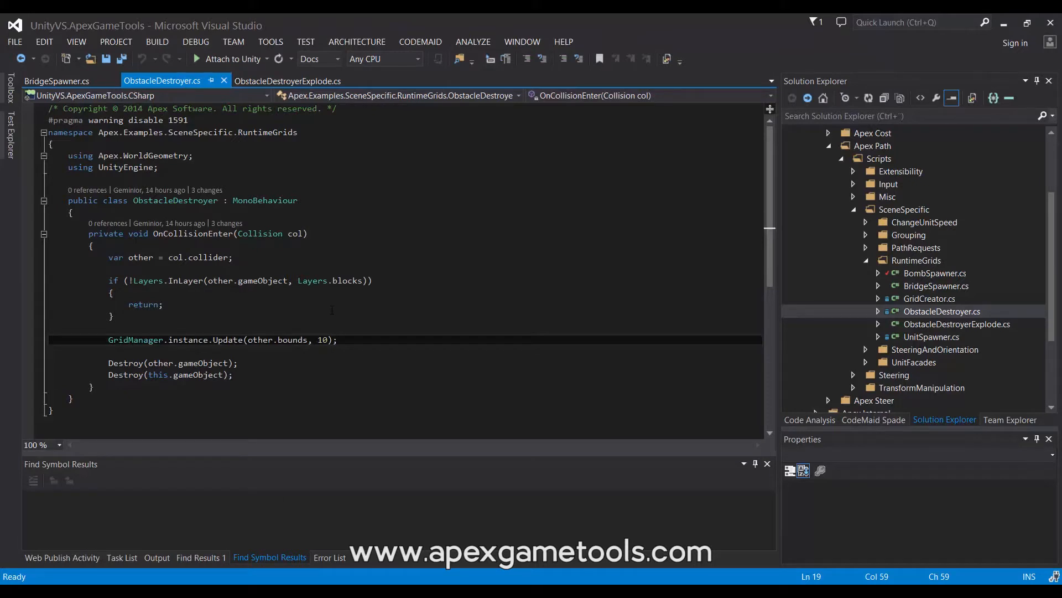
{"action": "left_click", "coordinate": [230, 339]}
{"action": "mouse_move", "coordinate": [111, 337]}
{"action": "mouse_move", "coordinate": [279, 347]}
{"action": "mouse_move", "coordinate": [237, 342]}
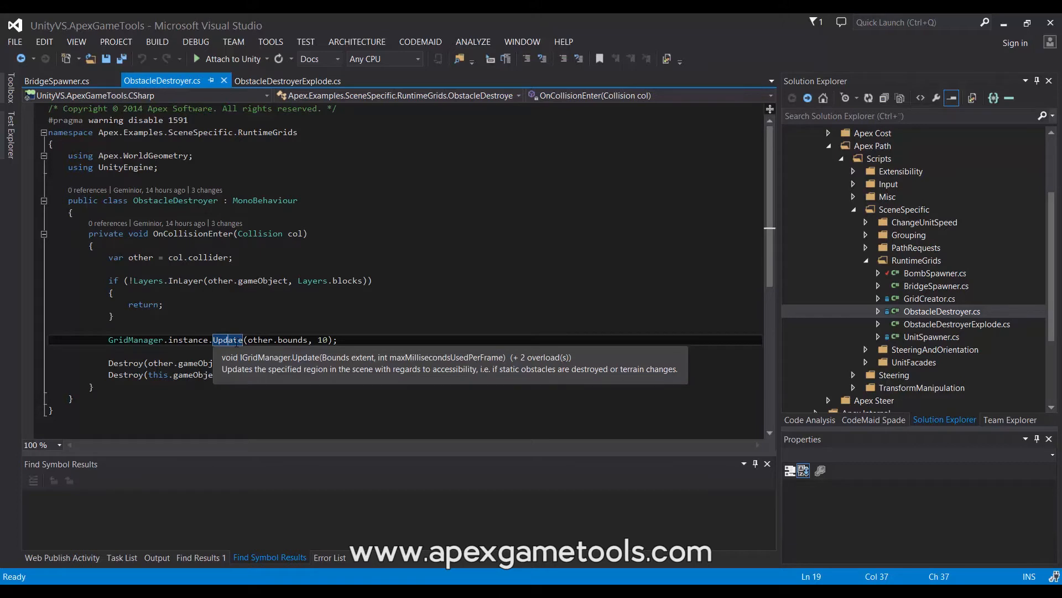
{"action": "mouse_move", "coordinate": [321, 340]}
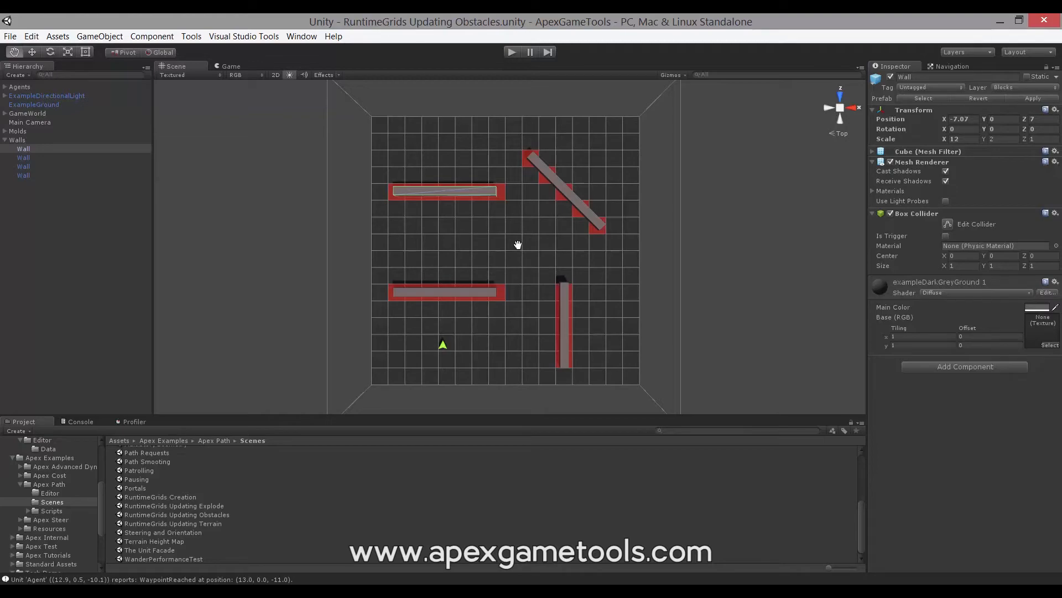
- Switch to Unity, open the RuntimeGrids Updating Terrain scene, and test spawning a bridge in play mode
{"action": "left_click", "coordinate": [292, 590]}
{"action": "double_click", "coordinate": [216, 520]}
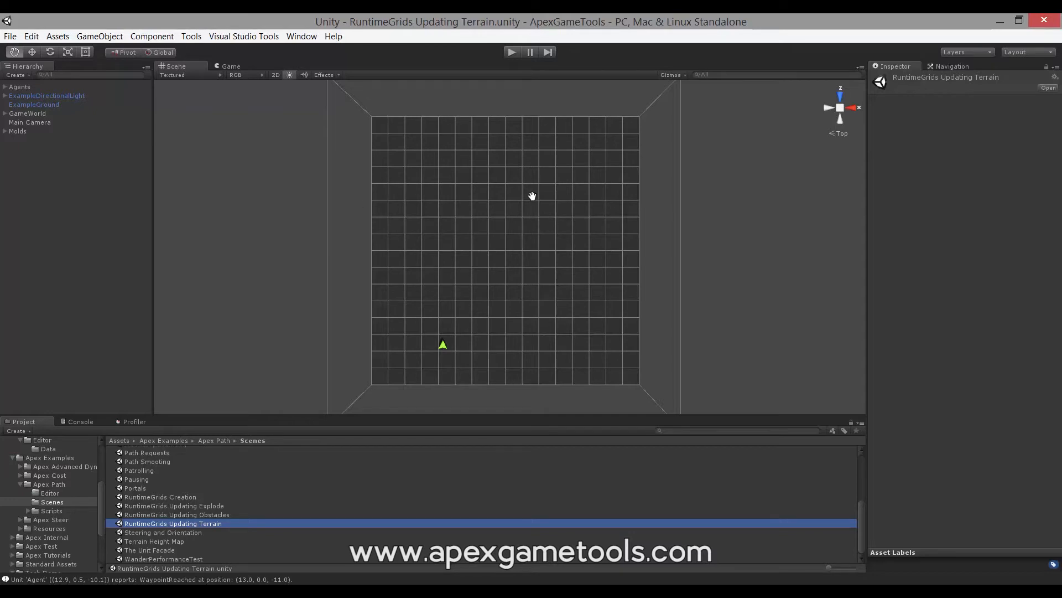
{"action": "left_click", "coordinate": [513, 52]}
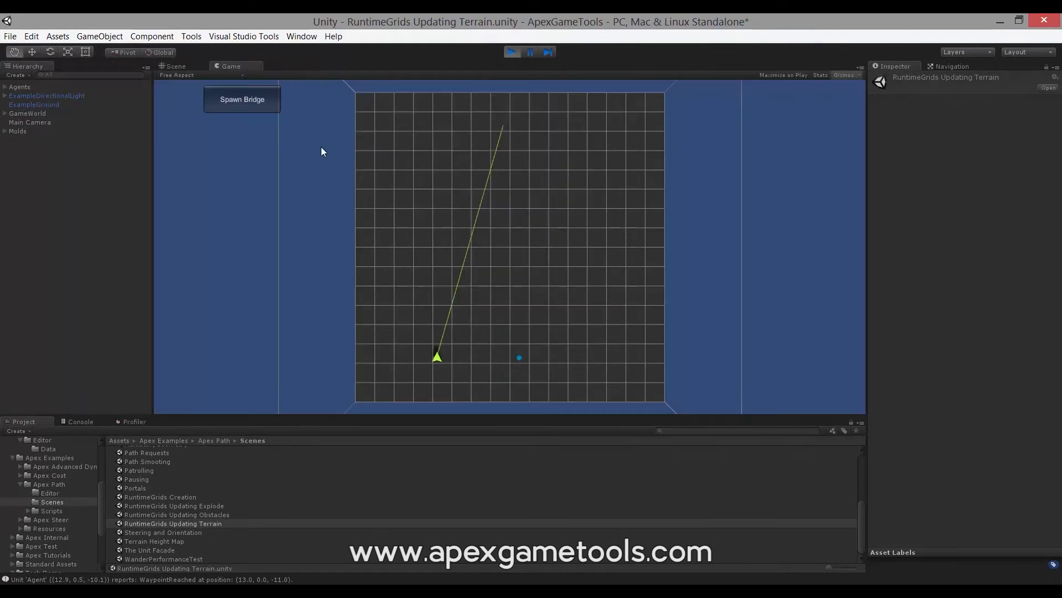
{"action": "left_click", "coordinate": [254, 98]}
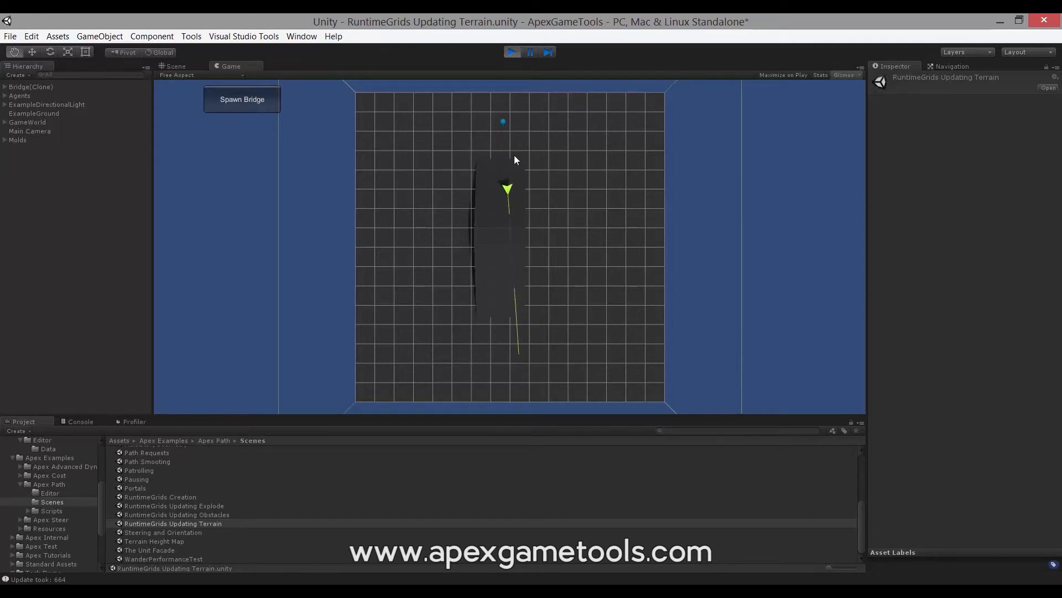
{"action": "left_click", "coordinate": [510, 52]}
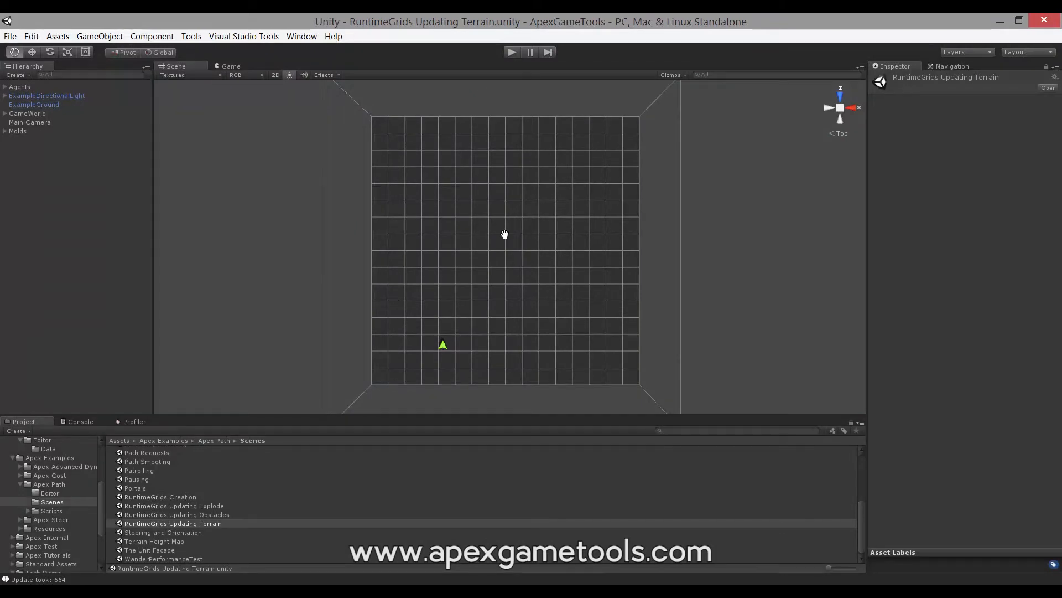
- Switch to Visual Studio and examine the bridgeBounds.Update call in BridgeSpawner.cs
{"action": "left_click", "coordinate": [230, 591]}
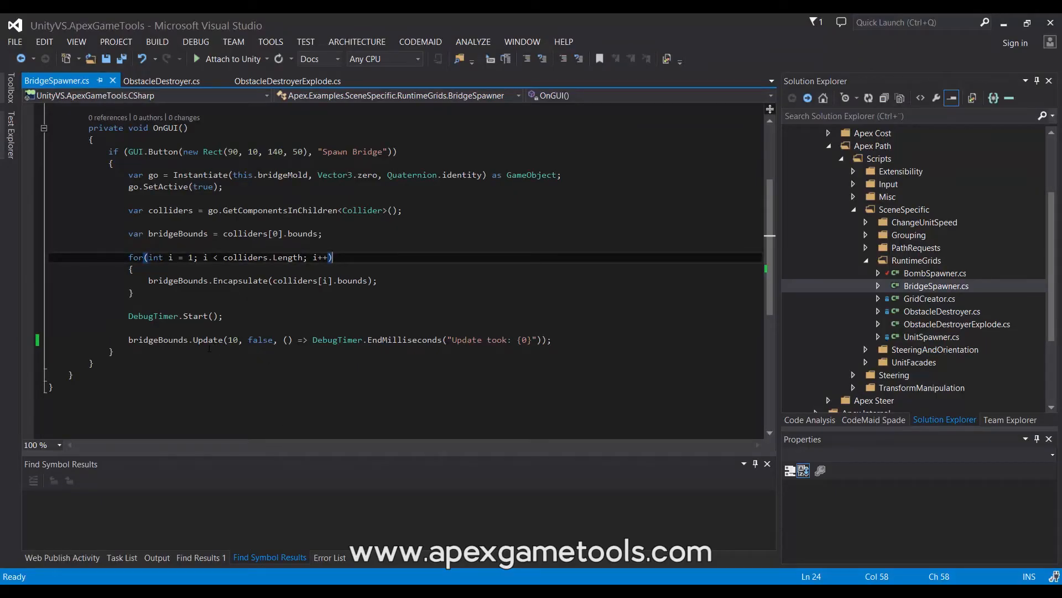
{"action": "left_click", "coordinate": [128, 339]}
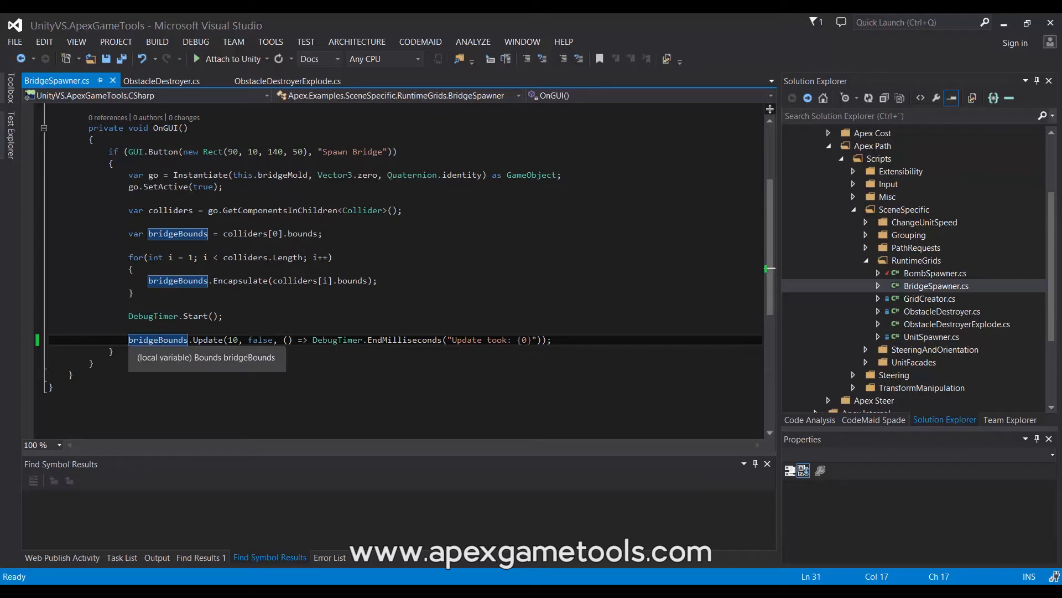
{"action": "mouse_move", "coordinate": [211, 343]}
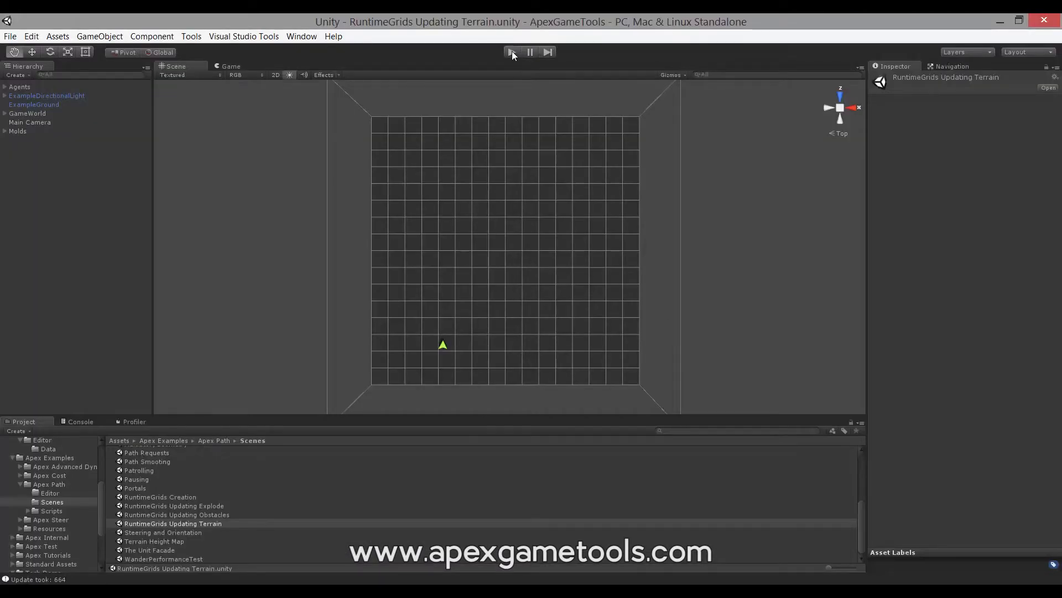
- Run the terrain scene again in Unity and spawn a bridge to check the grid update time
{"action": "left_click", "coordinate": [512, 51]}
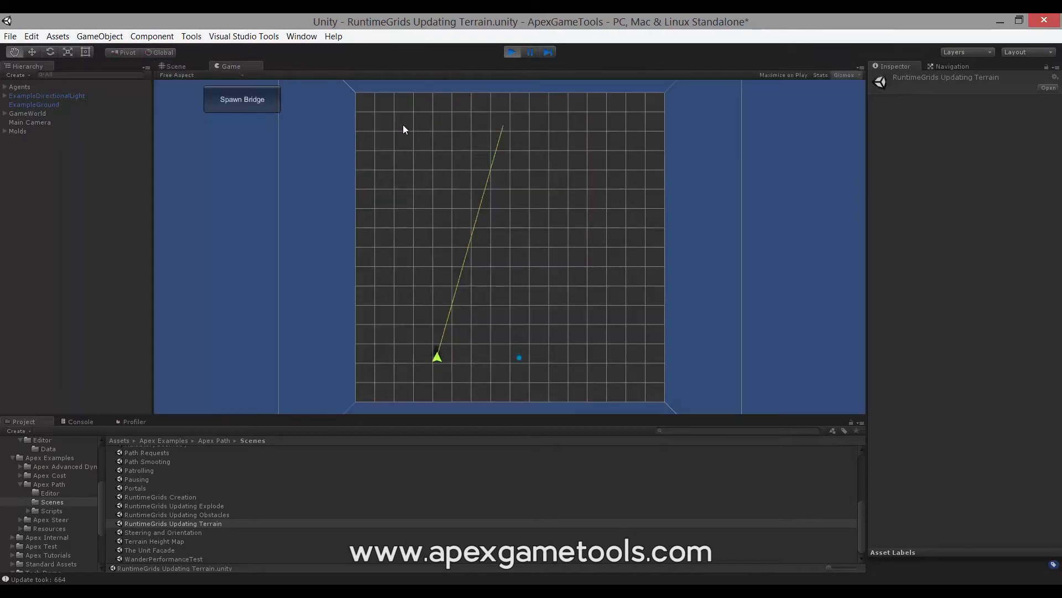
{"action": "left_click", "coordinate": [235, 101]}
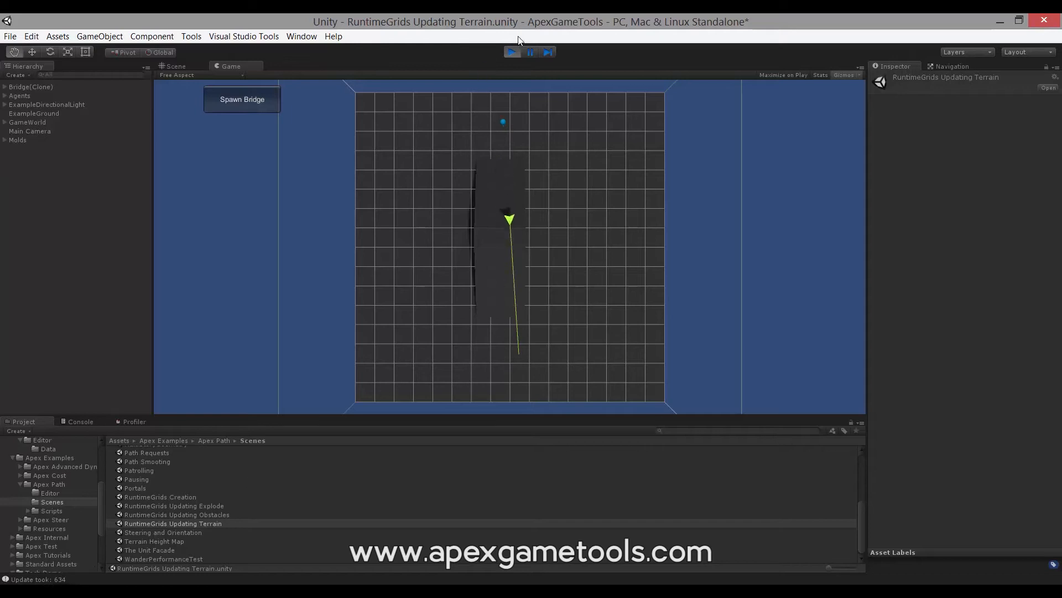
{"action": "left_click", "coordinate": [512, 51]}
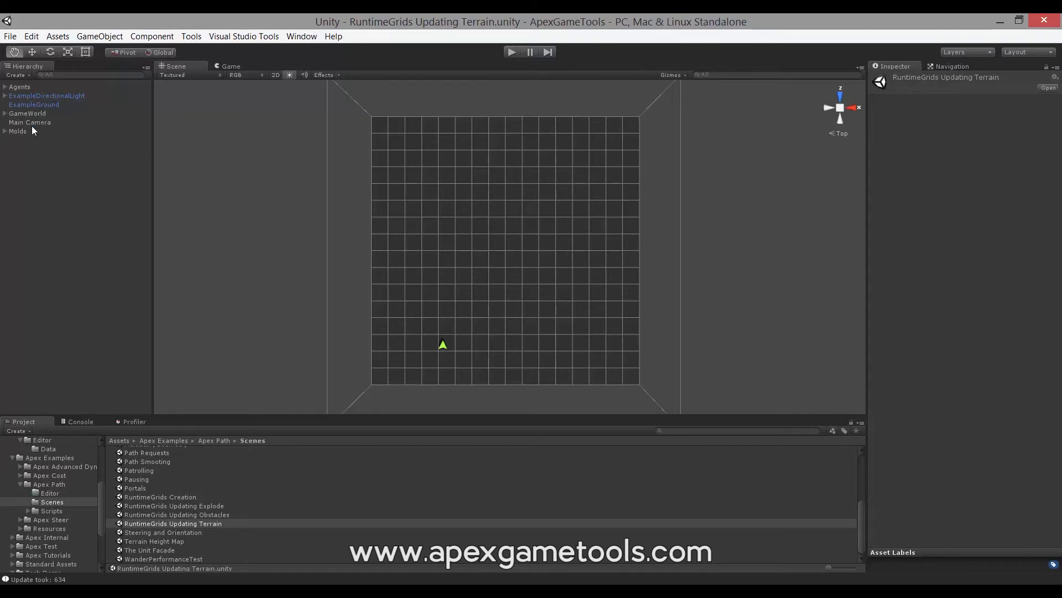
- Set the X and Z scale of ExampleGround to 128
{"action": "left_click", "coordinate": [30, 104]}
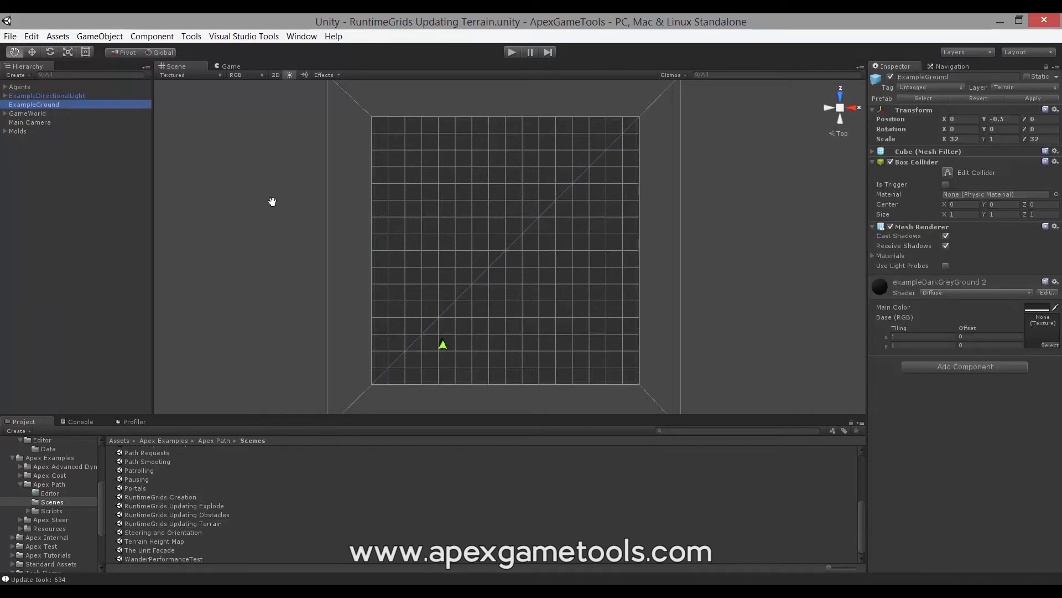
{"action": "left_click", "coordinate": [961, 139]}
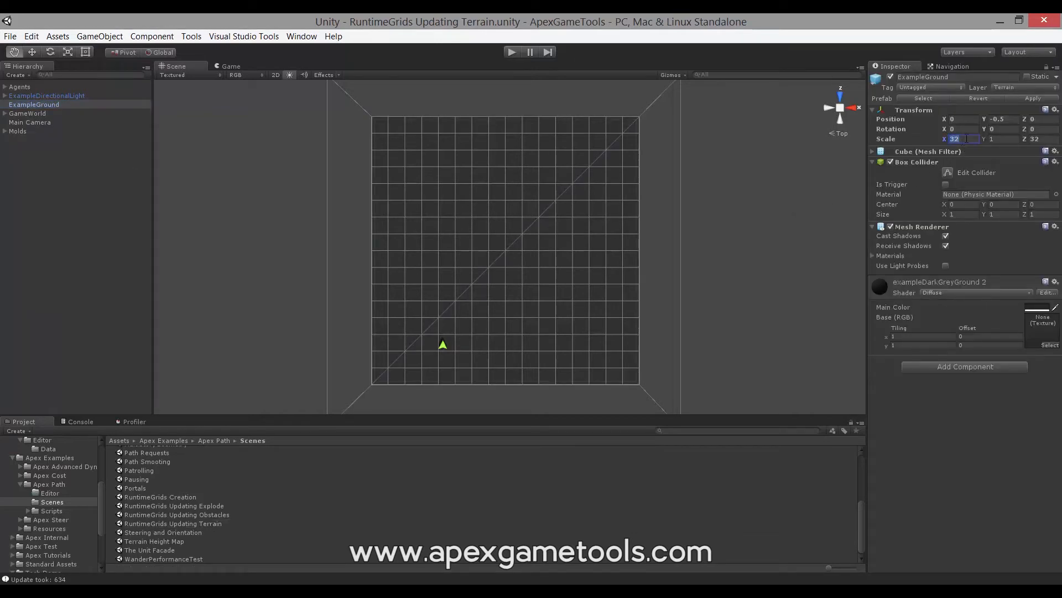
{"action": "type", "text": "128"}
{"action": "left_click", "coordinate": [1042, 139]}
{"action": "type", "text": "128"}
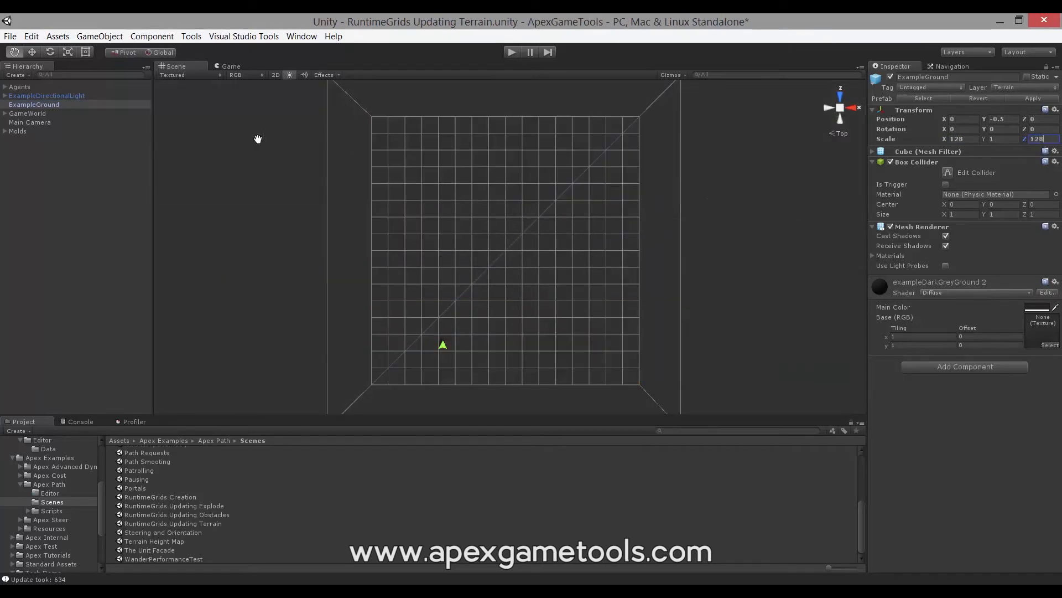
- Set Size X and Size Z of GameWorld's Grid Component to 64
{"action": "left_click", "coordinate": [44, 114]}
{"action": "left_click", "coordinate": [954, 399]}
{"action": "type", "text": "64"}
{"action": "key", "text": "Tab"}
{"action": "type", "text": "64"}
{"action": "left_click", "coordinate": [961, 399]}
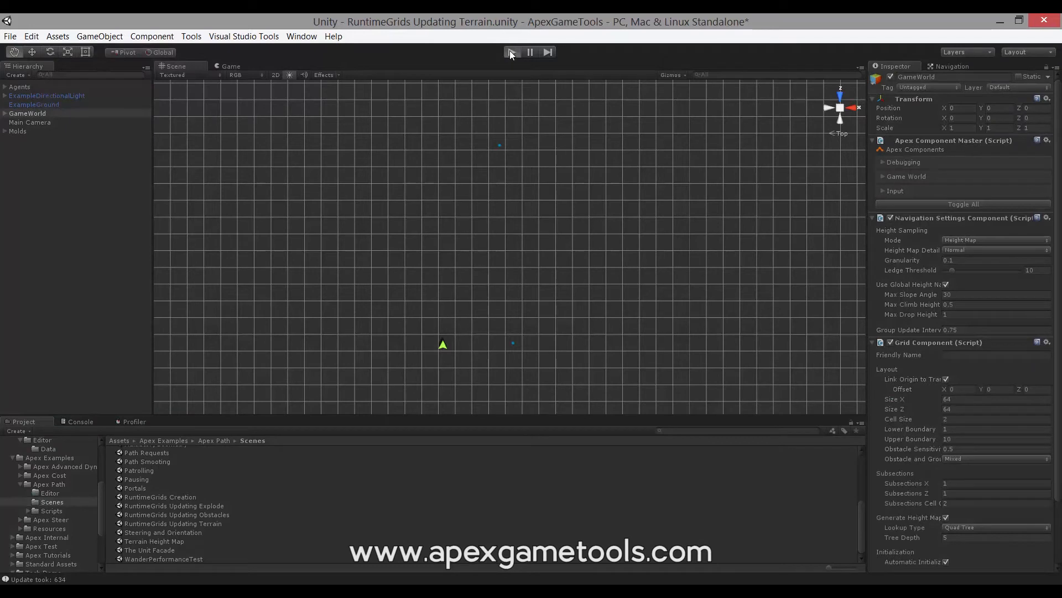
- Play the scene with the enlarged grid, spawn a bridge to check the update time, and stop play mode
{"action": "left_click", "coordinate": [511, 52]}
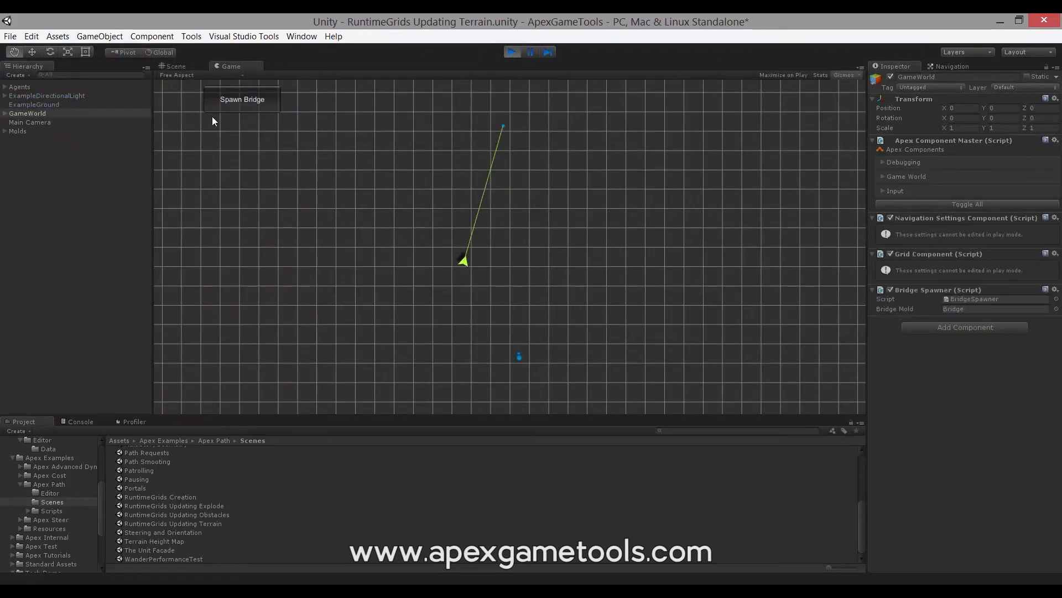
{"action": "left_click", "coordinate": [514, 51]}
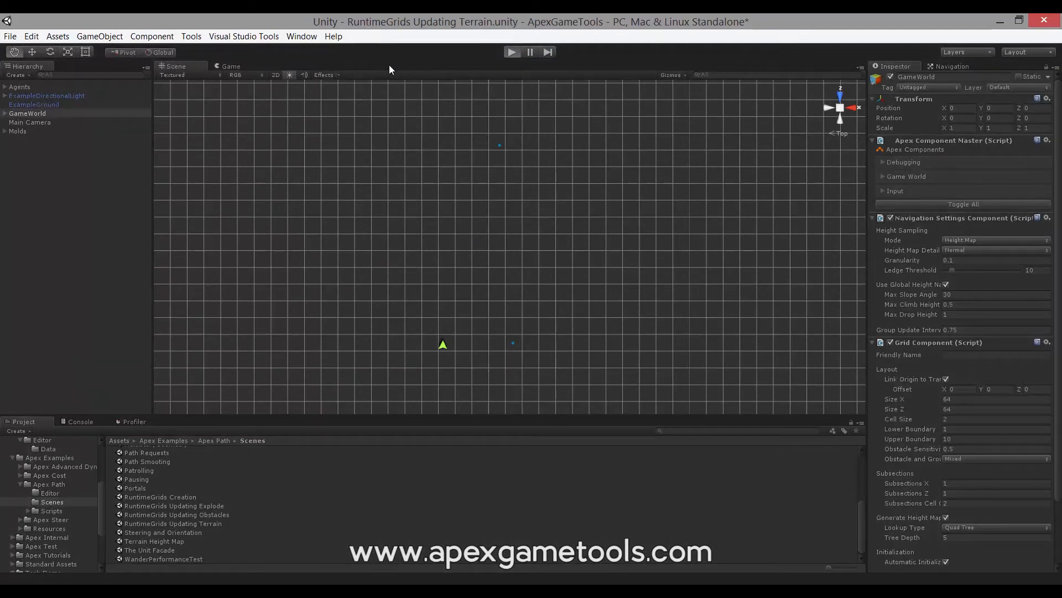
{"action": "key", "text": "ctrl+p"}
{"action": "left_click", "coordinate": [257, 102]}
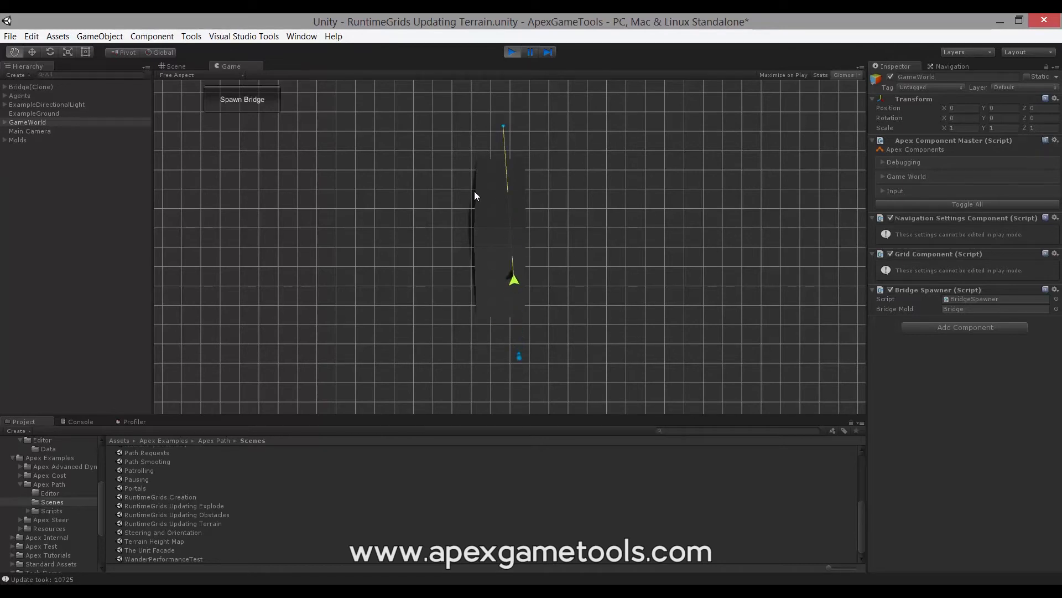
{"action": "left_click", "coordinate": [512, 52]}
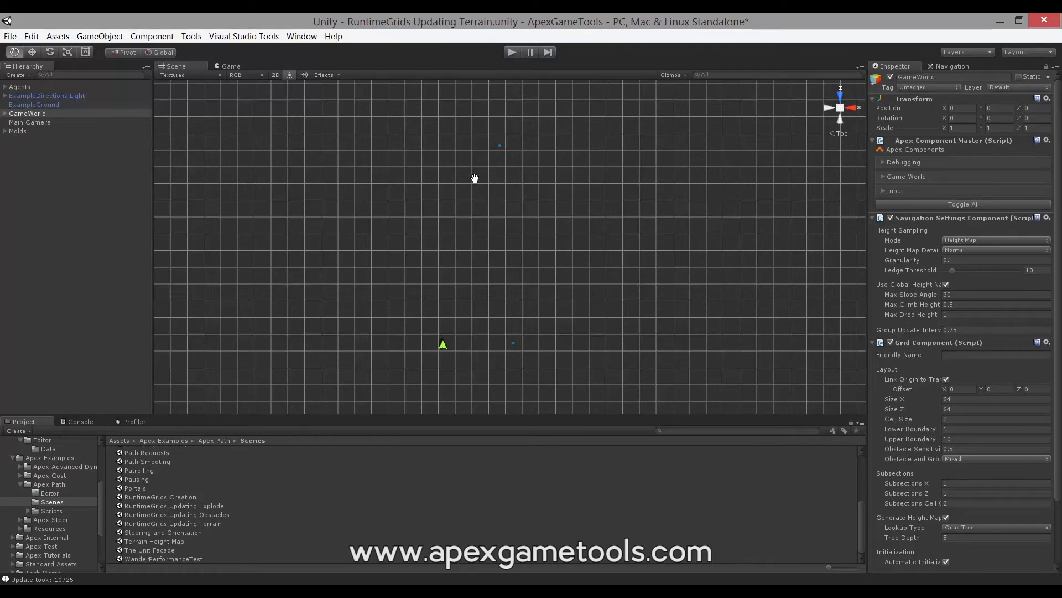
- Try the Raycast mode for GameWorld's Height Sampling and test spawning a bridge in play mode
{"action": "left_click", "coordinate": [972, 241]}
{"action": "left_click", "coordinate": [967, 279]}
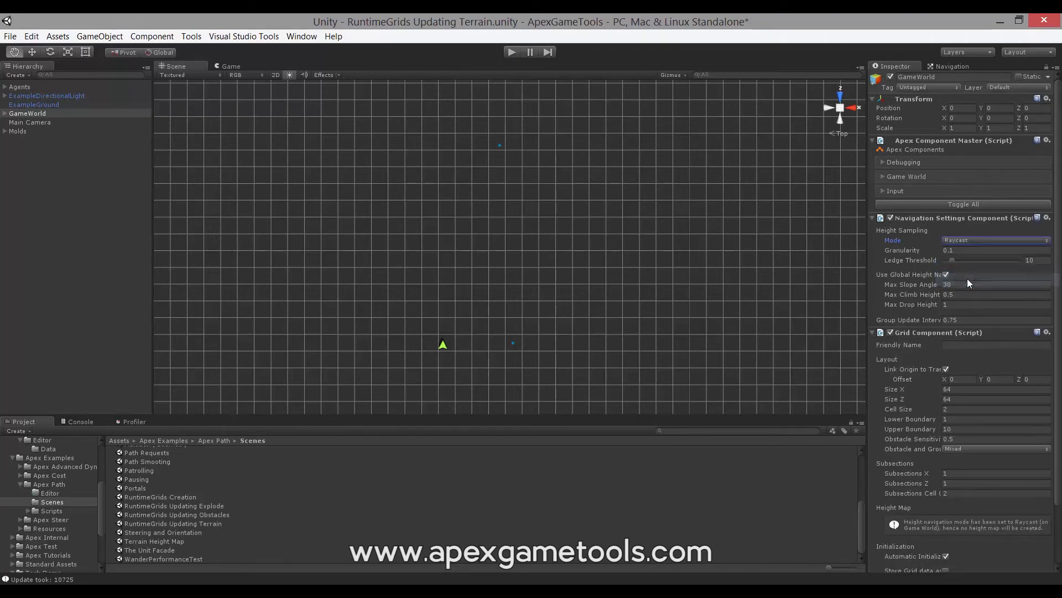
{"action": "left_click", "coordinate": [510, 52]}
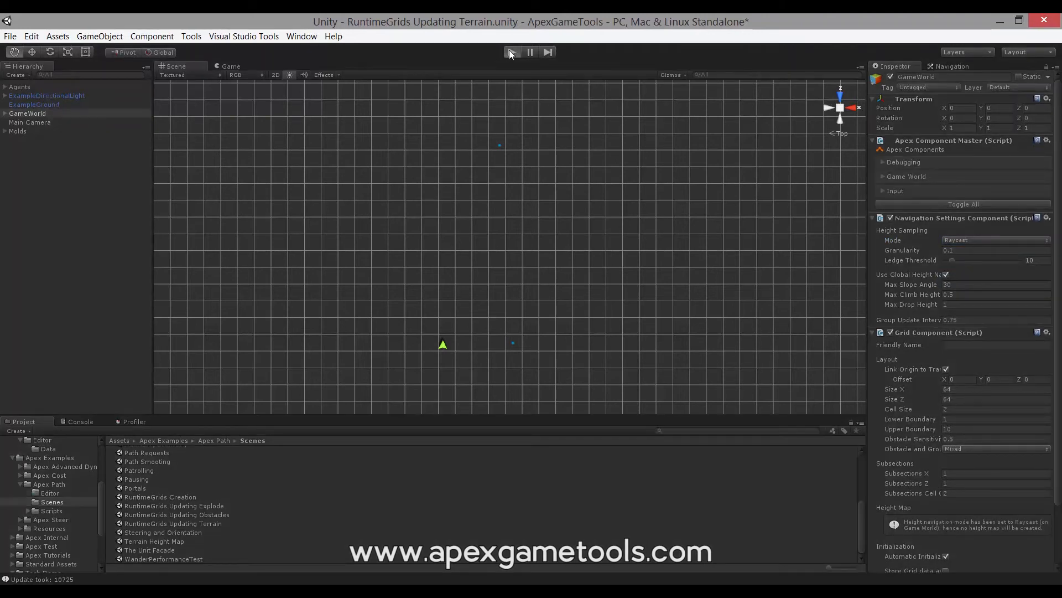
{"action": "left_click", "coordinate": [219, 101]}
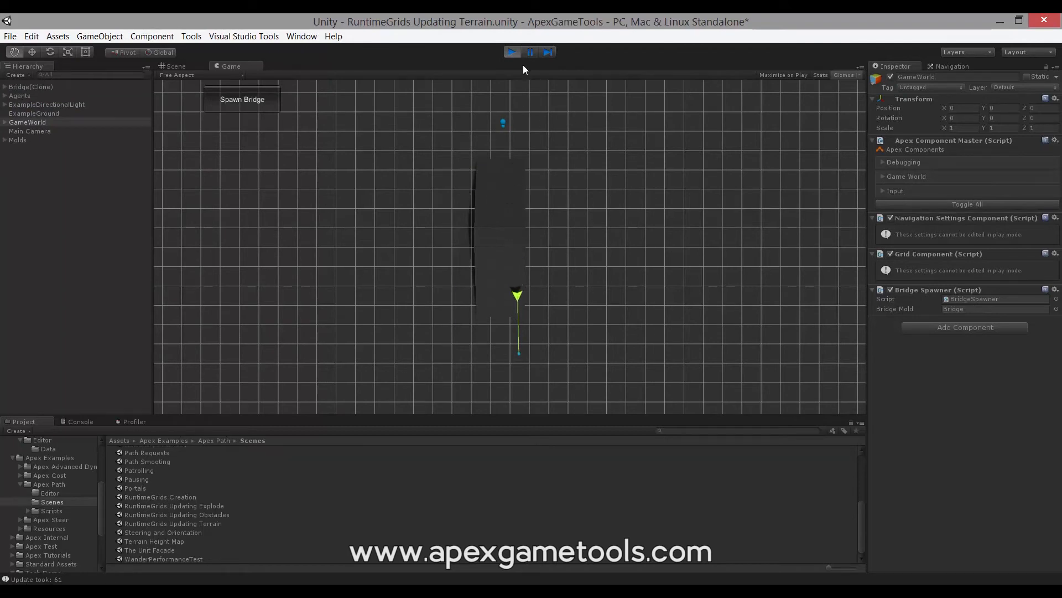
{"action": "left_click", "coordinate": [514, 52]}
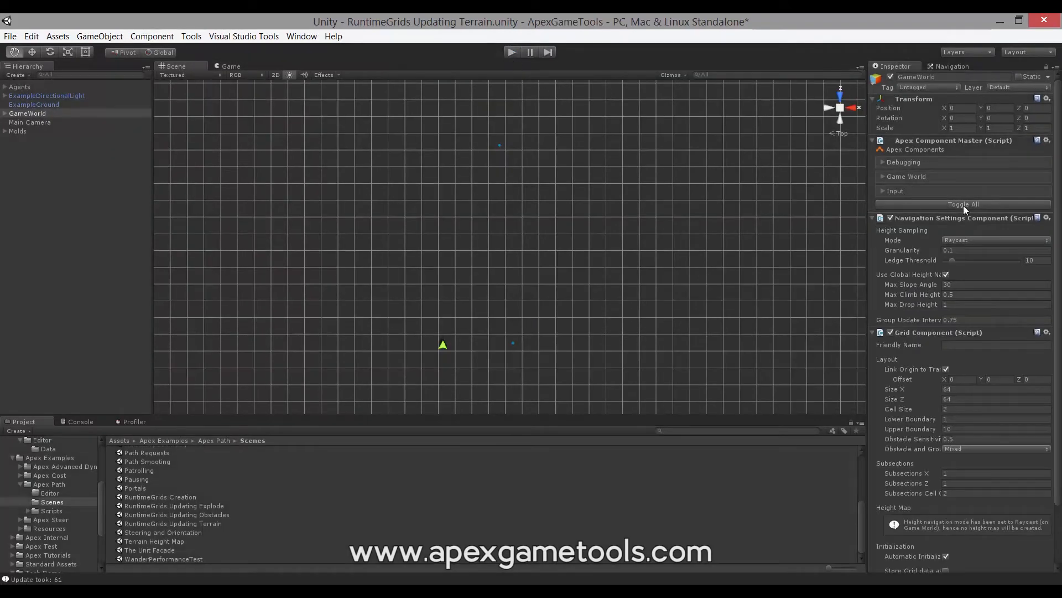
- Restore GameWorld's Height Sampling mode to Height Map and review the Grid Component settings and the enlarged ground
{"action": "left_click", "coordinate": [973, 240]}
{"action": "left_click", "coordinate": [966, 264]}
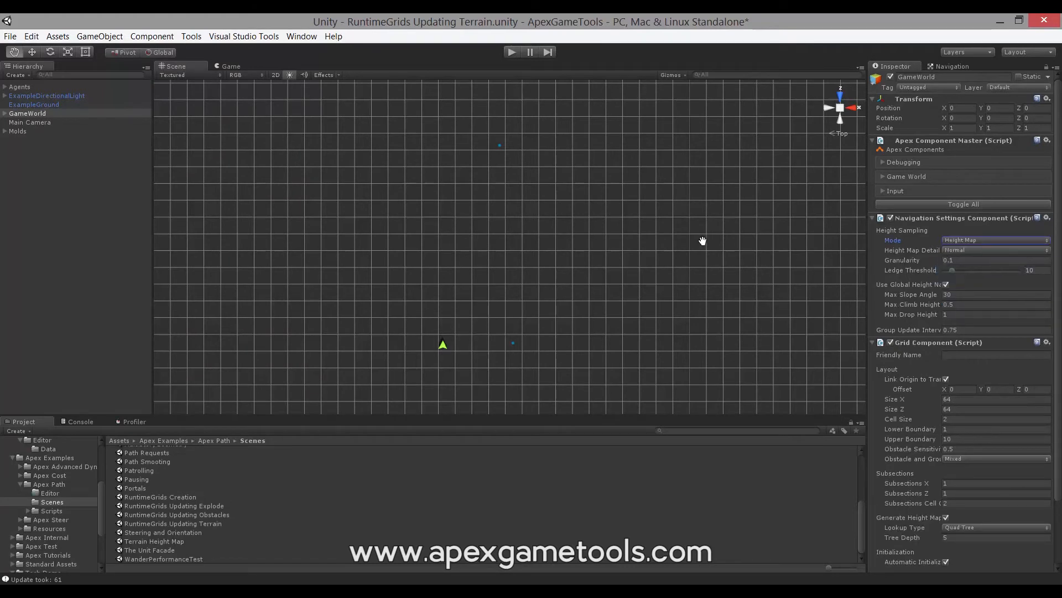
{"action": "scroll", "coordinate": [1059, 260], "scroll_direction": "down", "scroll_amount": 3}
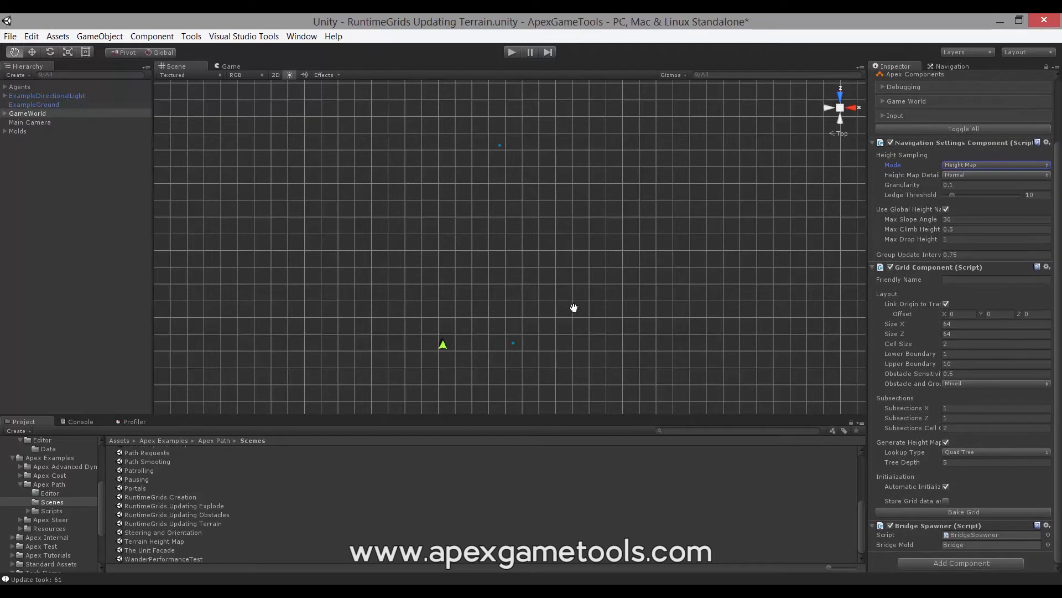
{"action": "mouse_move", "coordinate": [904, 458]}
{"action": "scroll", "coordinate": [608, 208], "scroll_direction": "down", "scroll_amount": 5}
{"action": "scroll", "coordinate": [608, 207], "scroll_direction": "down", "scroll_amount": 3}
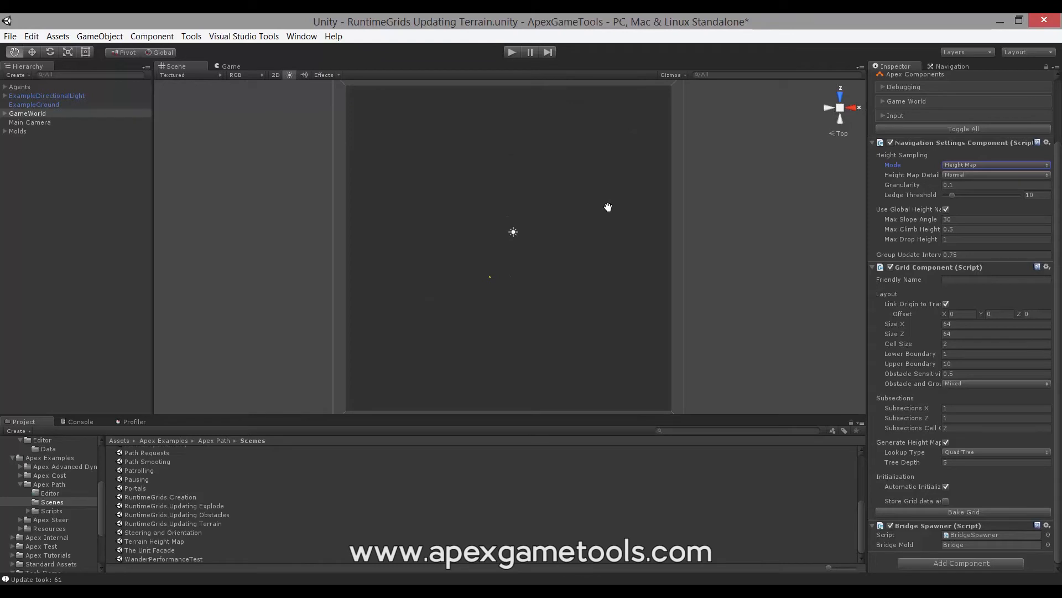
{"action": "scroll", "coordinate": [608, 207], "scroll_direction": "up", "scroll_amount": 2}
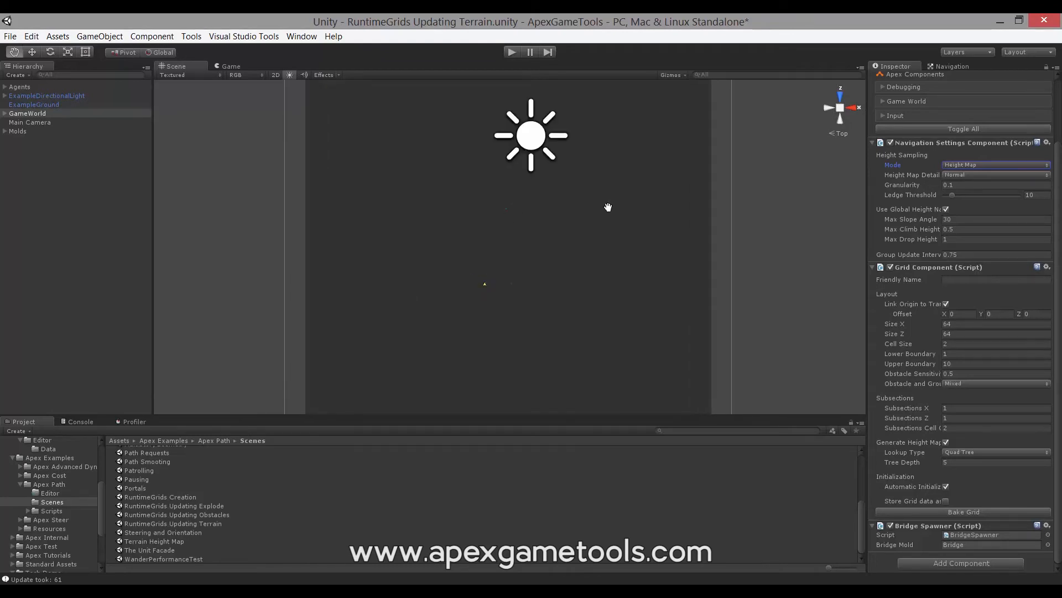
- Set the height map Lookup Type of GameWorld's Grid Component to Dictionary
{"action": "scroll", "coordinate": [608, 207], "scroll_direction": "up", "scroll_amount": 4}
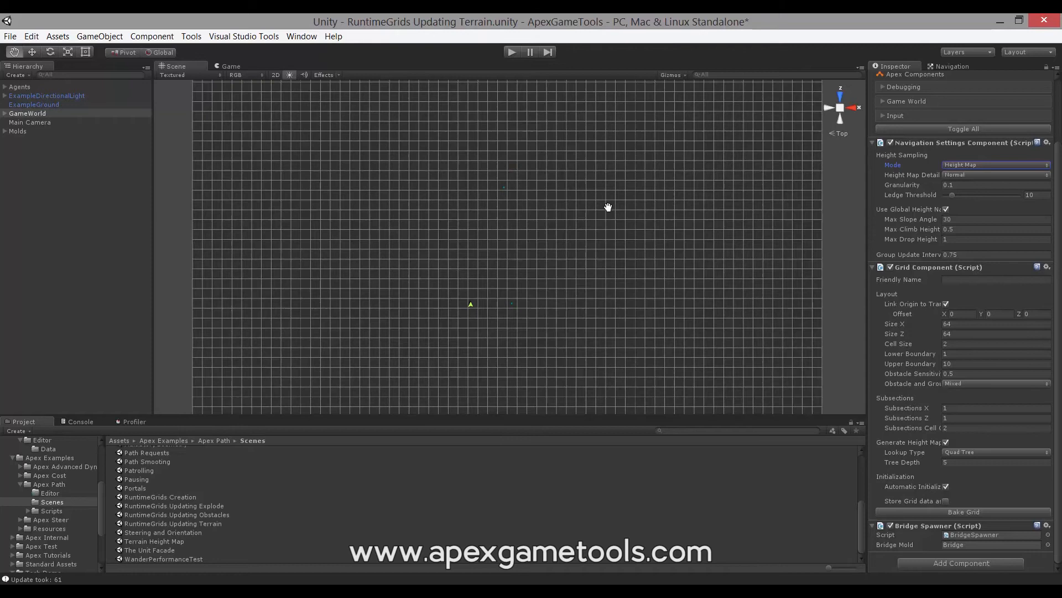
{"action": "scroll", "coordinate": [608, 207], "scroll_direction": "down", "scroll_amount": 1}
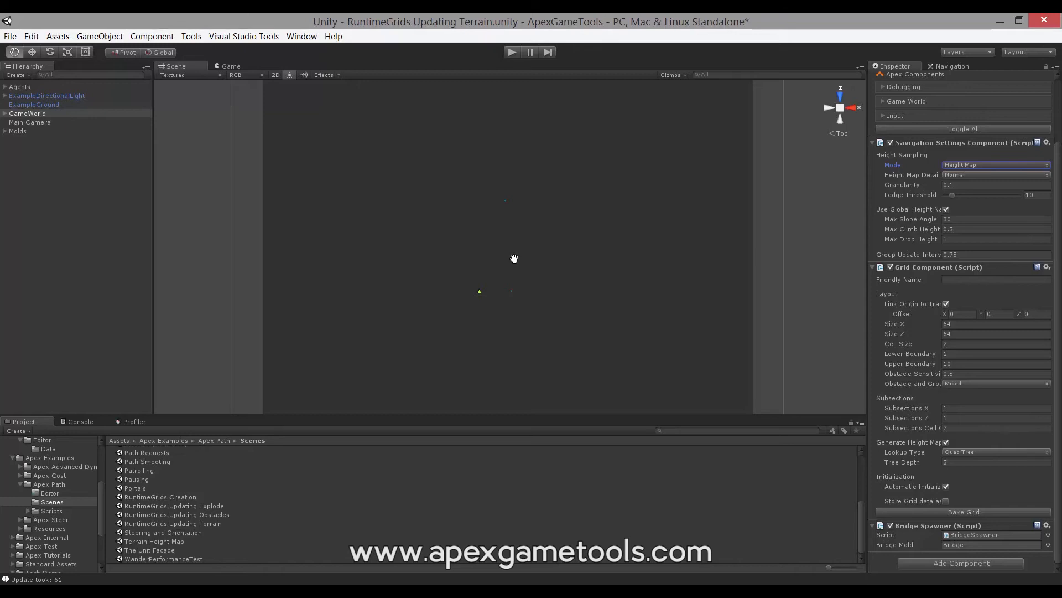
{"action": "mouse_move", "coordinate": [933, 453]}
{"action": "left_click", "coordinate": [959, 453]}
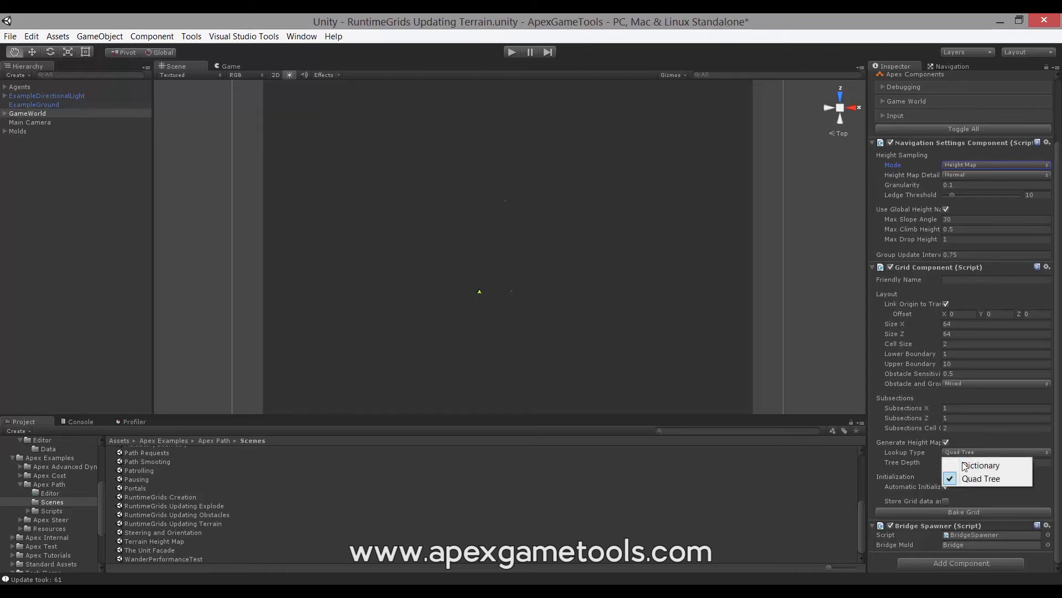
{"action": "left_click", "coordinate": [968, 467]}
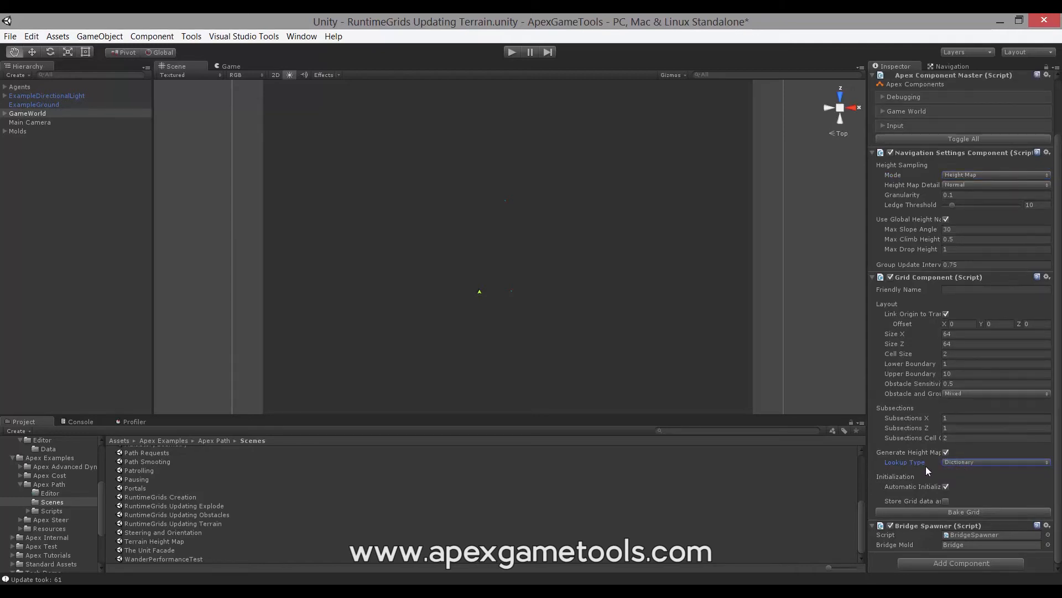
- Play the scene with the Dictionary lookup, spawn a bridge to check the update time, and stop play mode
{"action": "mouse_move", "coordinate": [921, 462]}
{"action": "left_click", "coordinate": [510, 51]}
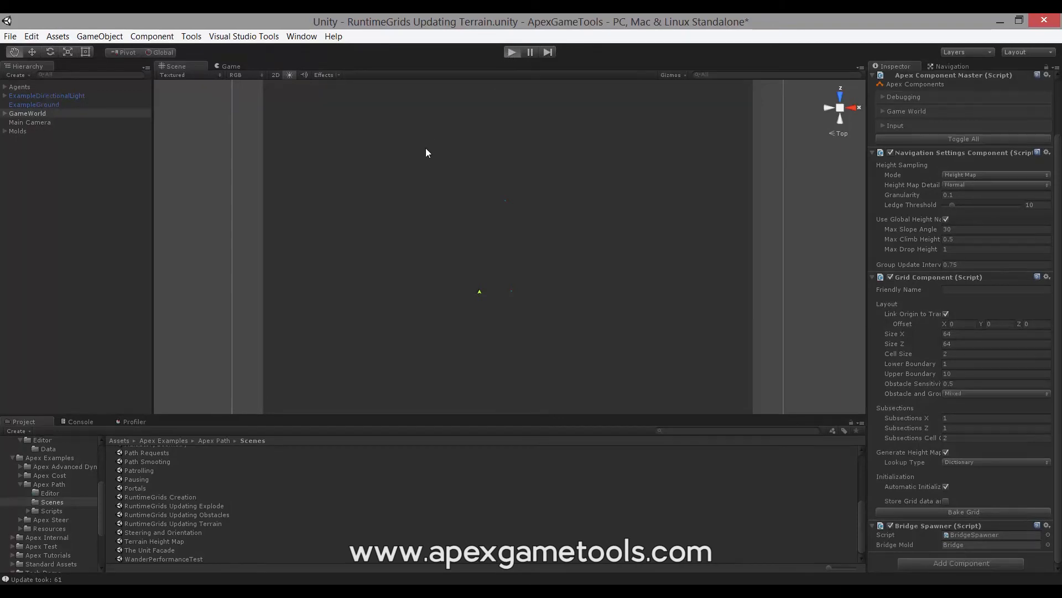
{"action": "left_click", "coordinate": [264, 101]}
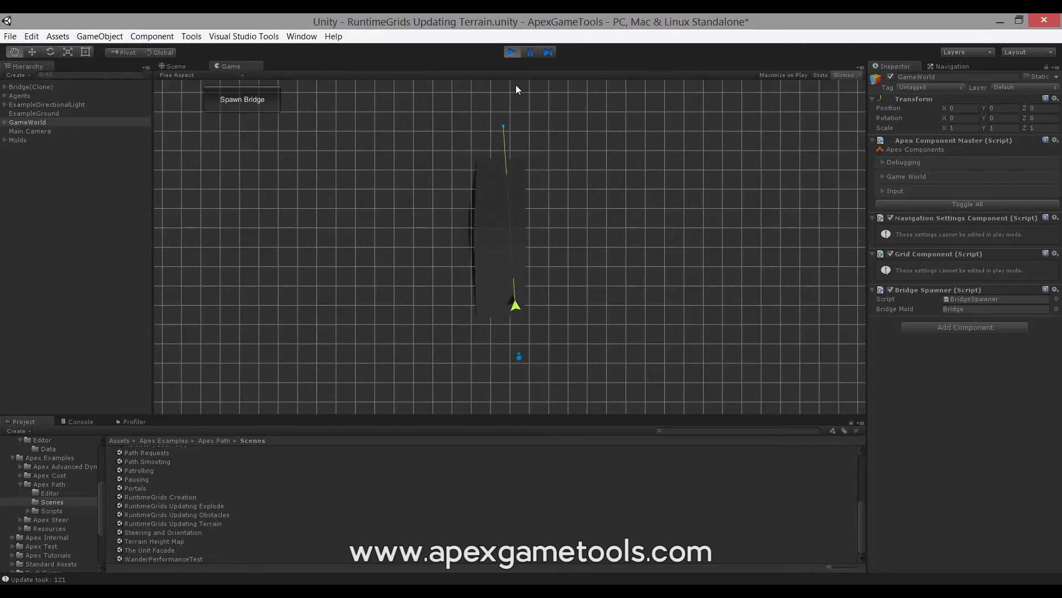
{"action": "left_click", "coordinate": [513, 51]}
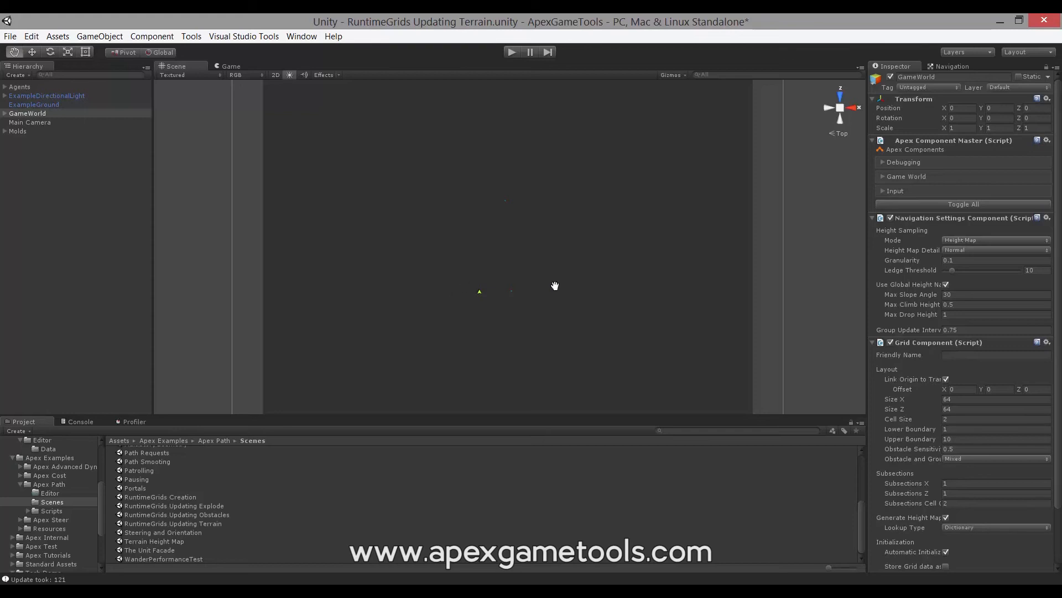
- Restore the Grid Component's height map Lookup Type to Quad Tree
{"action": "left_click_drag", "start_coordinate": [588, 301], "coordinate": [575, 253]}
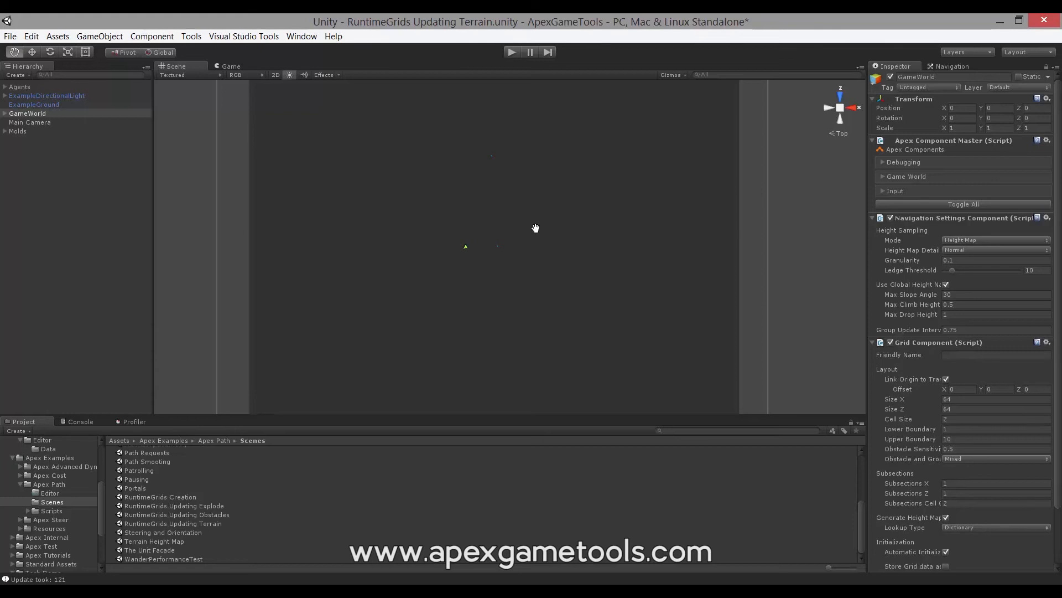
{"action": "left_click_drag", "start_coordinate": [535, 228], "coordinate": [550, 256]}
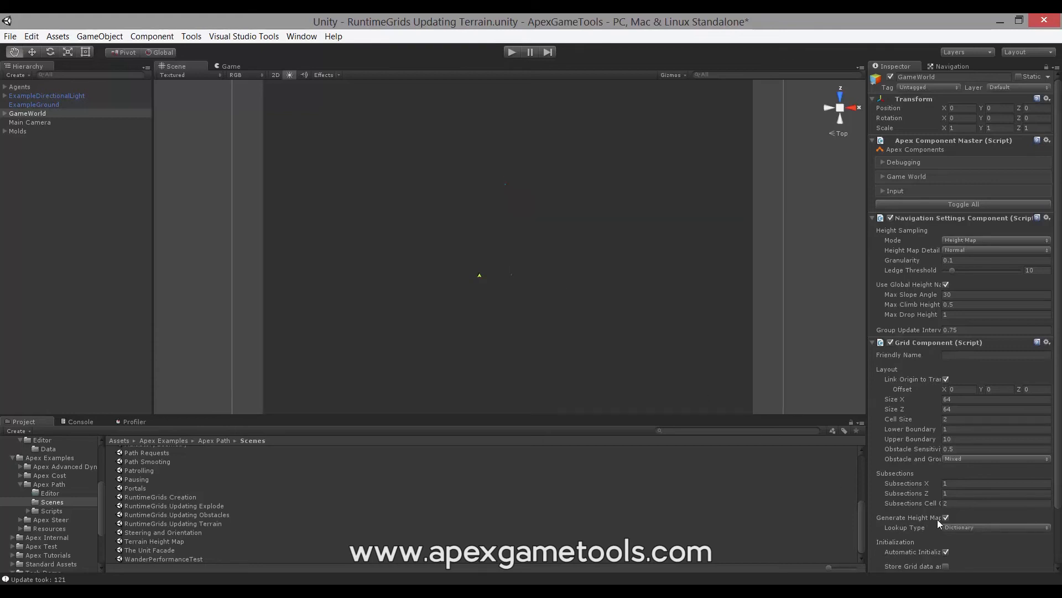
{"action": "left_click", "coordinate": [972, 528]}
{"action": "left_click", "coordinate": [981, 551]}
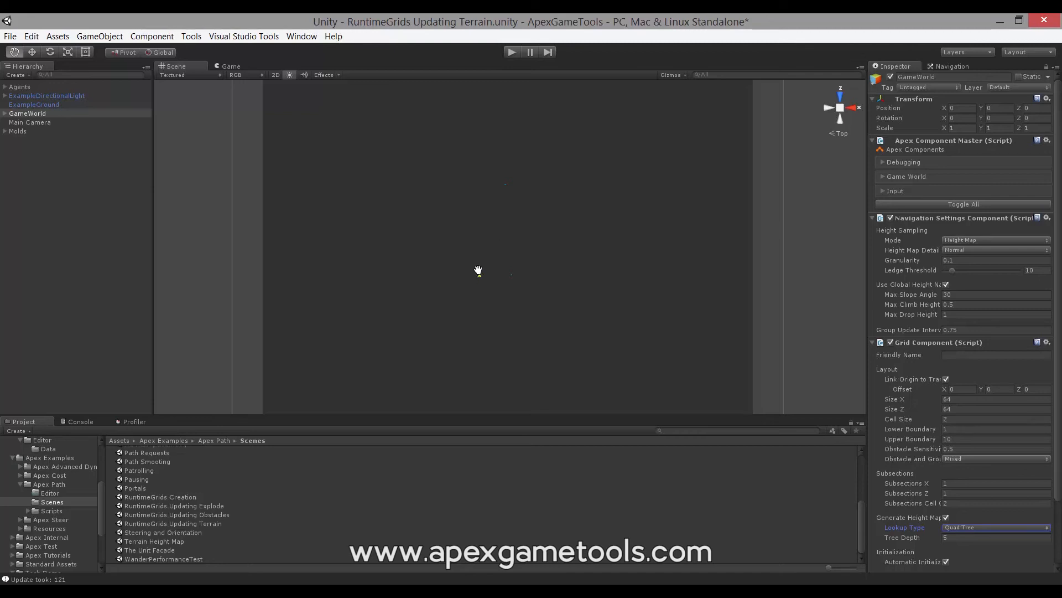
- In Visual Studio, set the second argument of the bridgeBounds.Update call in BridgeSpawner.cs to true and save the file
{"action": "left_click", "coordinate": [278, 591]}
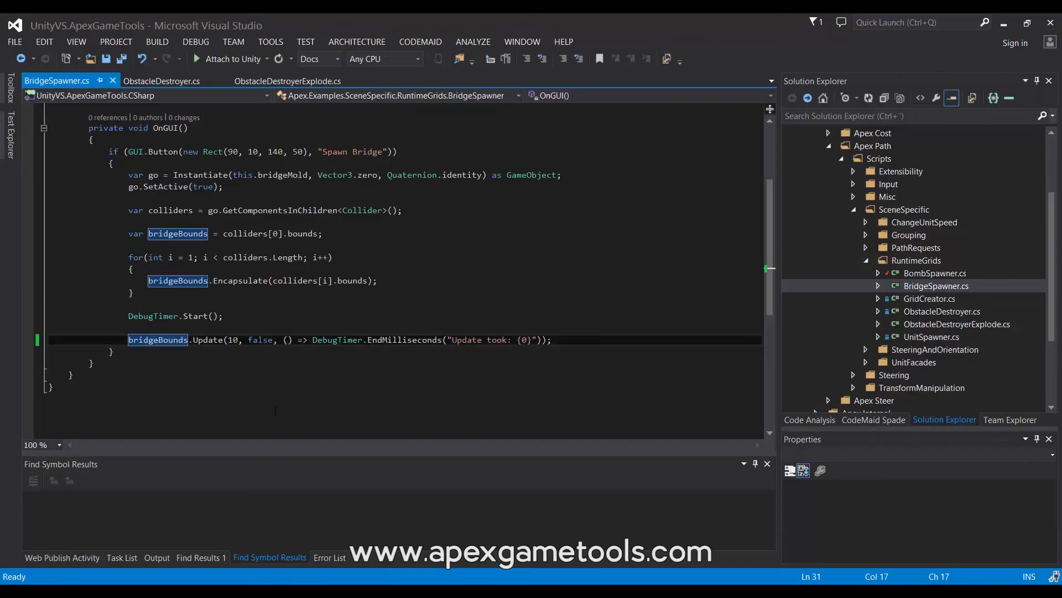
{"action": "mouse_move", "coordinate": [219, 348]}
{"action": "double_click", "coordinate": [260, 340]}
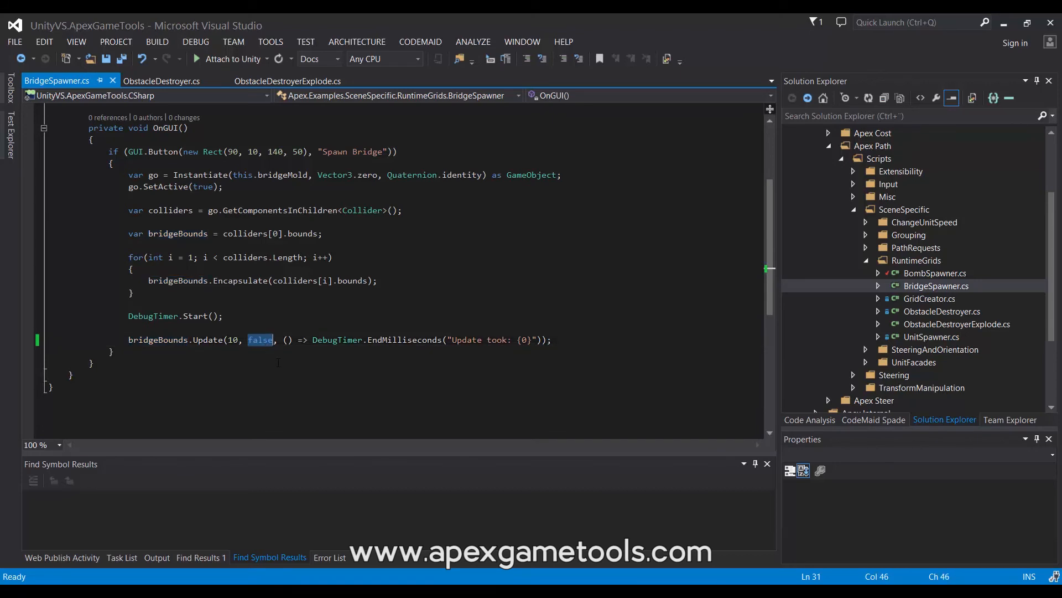
{"action": "type", "text": "true"}
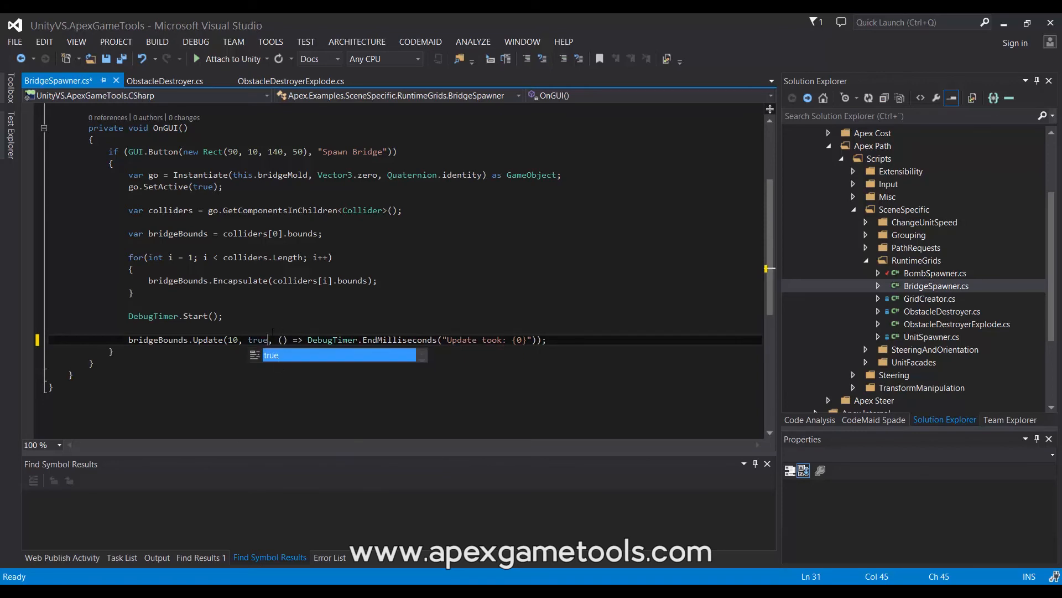
{"action": "left_click", "coordinate": [250, 327]}
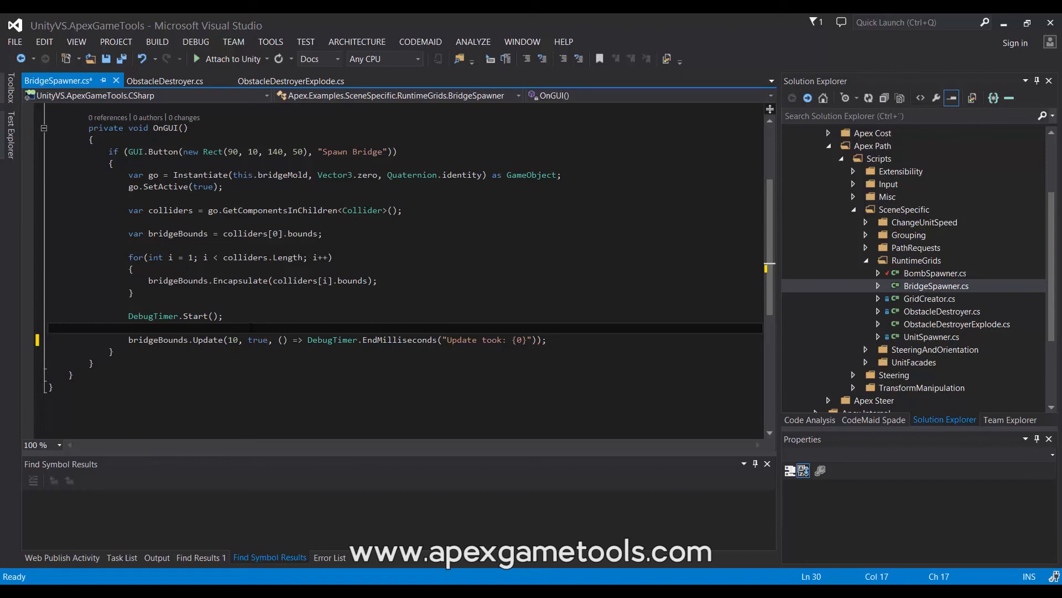
{"action": "key", "text": "ctrl+s"}
- Switch back to Unity, spawn a bridge in play mode to check the update time with the changed script, and stop playing
{"action": "left_click", "coordinate": [280, 590]}
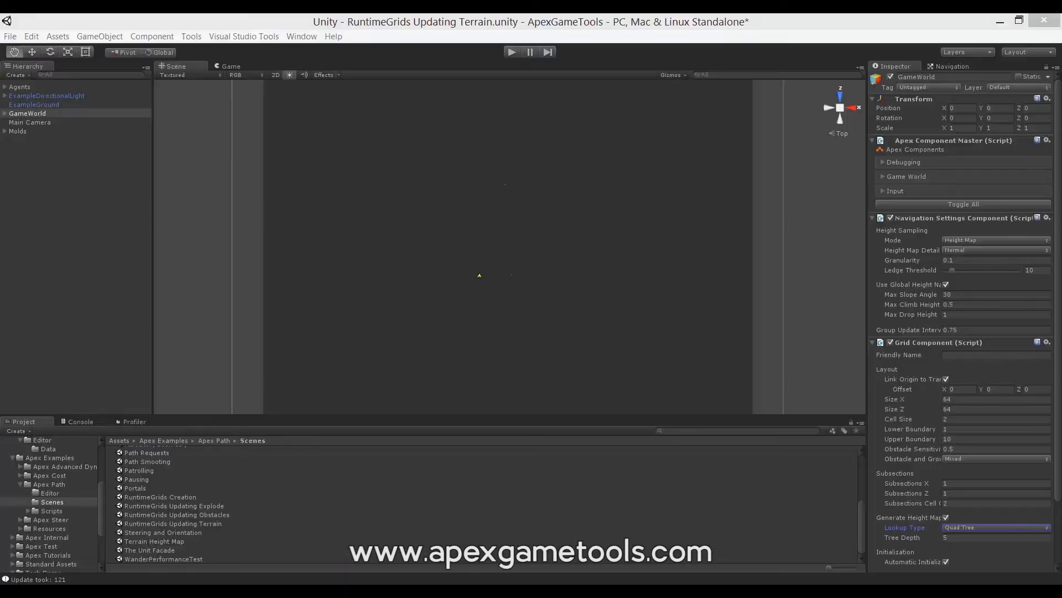
{"action": "left_click", "coordinate": [510, 54]}
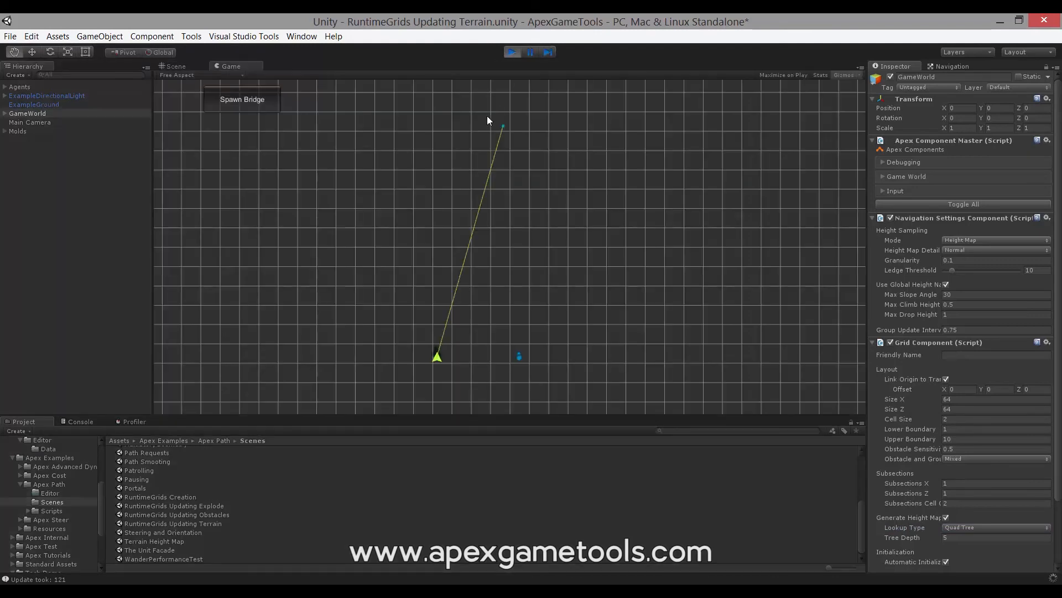
{"action": "left_click", "coordinate": [264, 99]}
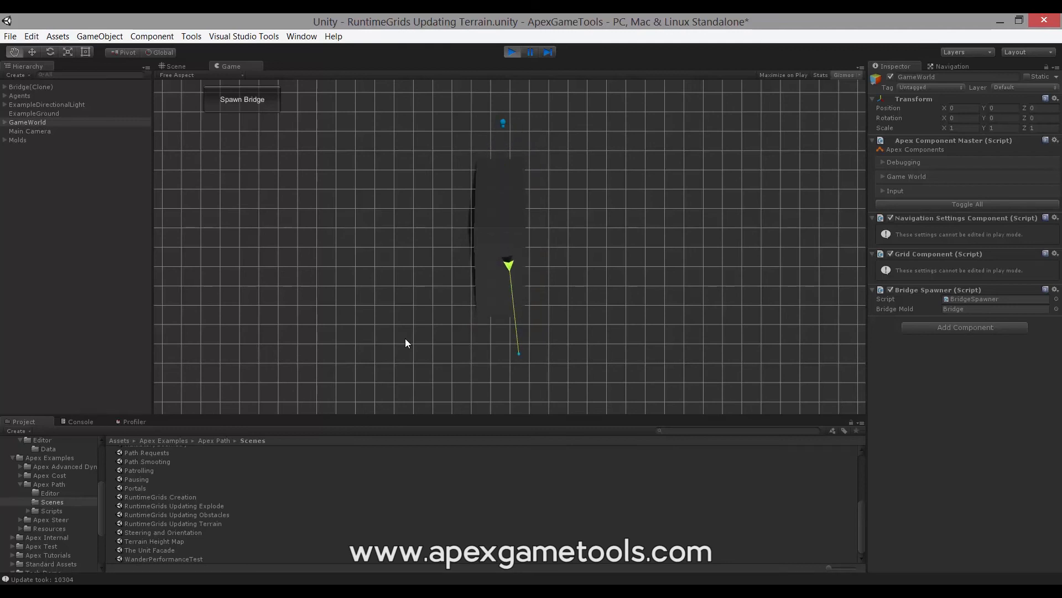
{"action": "left_click", "coordinate": [513, 52]}
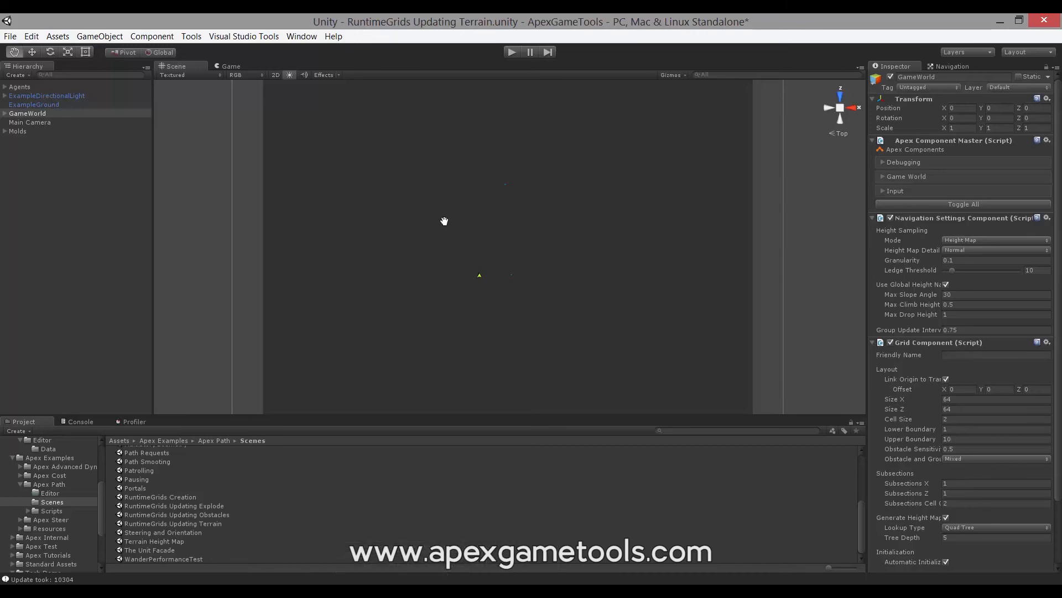
- Open the RuntimeGrids Updating Explode scene without saving the changes to the terrain scene
{"action": "double_click", "coordinate": [207, 505]}
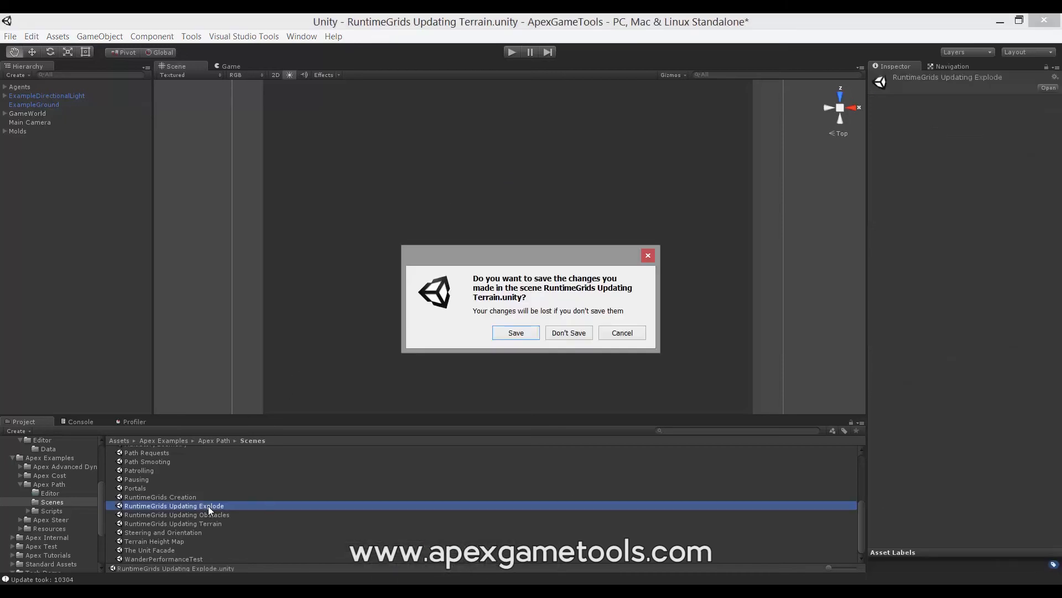
{"action": "left_click", "coordinate": [556, 335]}
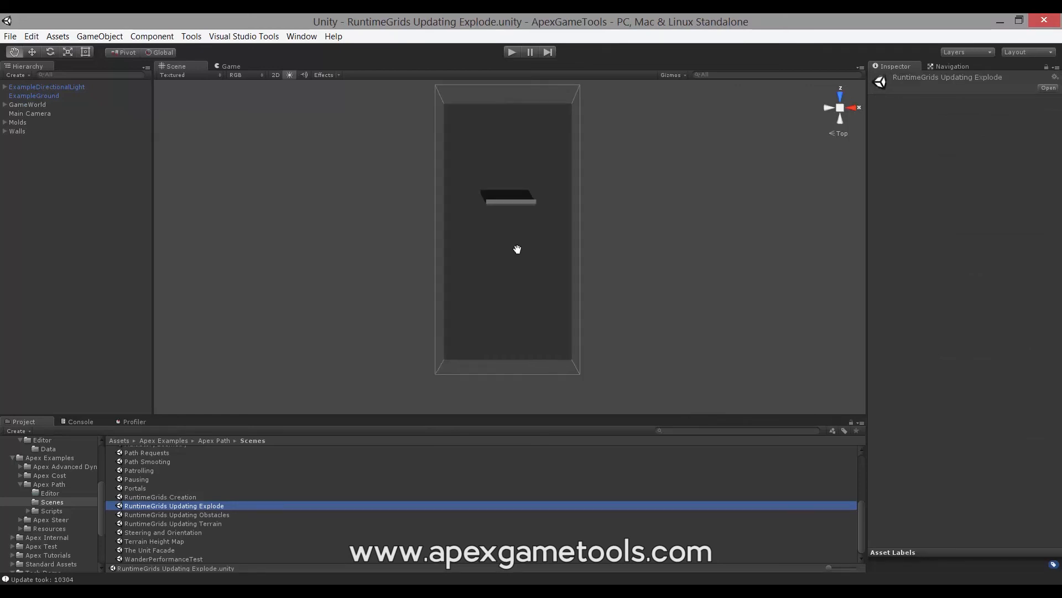
{"action": "scroll", "coordinate": [515, 248], "scroll_direction": "up", "scroll_amount": 3}
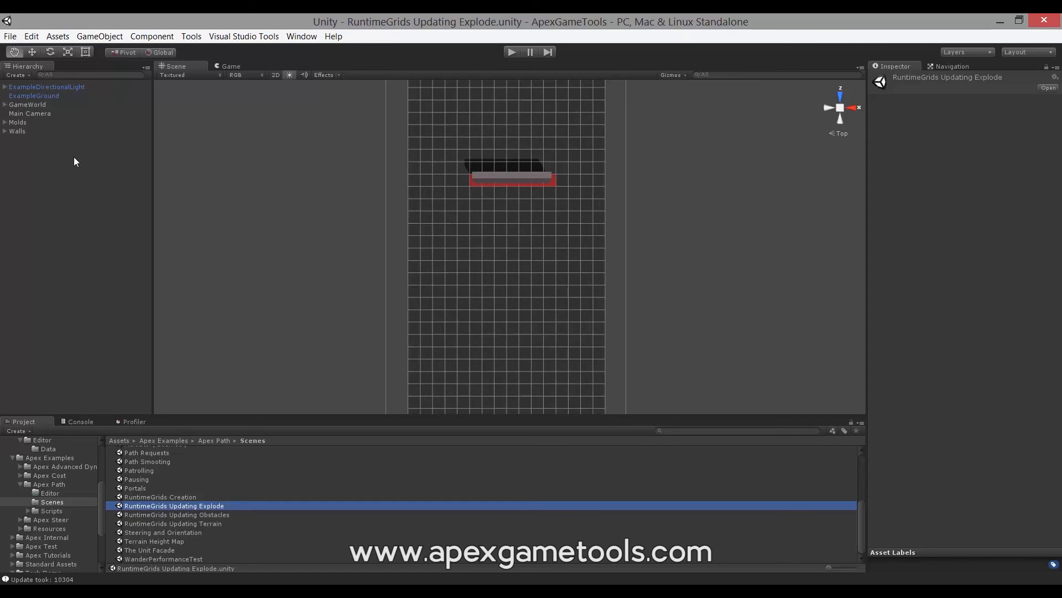
- Inspect the components of the Wall under Walls and of the Fragment under Molds, including its Dynamic Obstacle settings
{"action": "left_click", "coordinate": [5, 131]}
{"action": "left_click", "coordinate": [25, 140]}
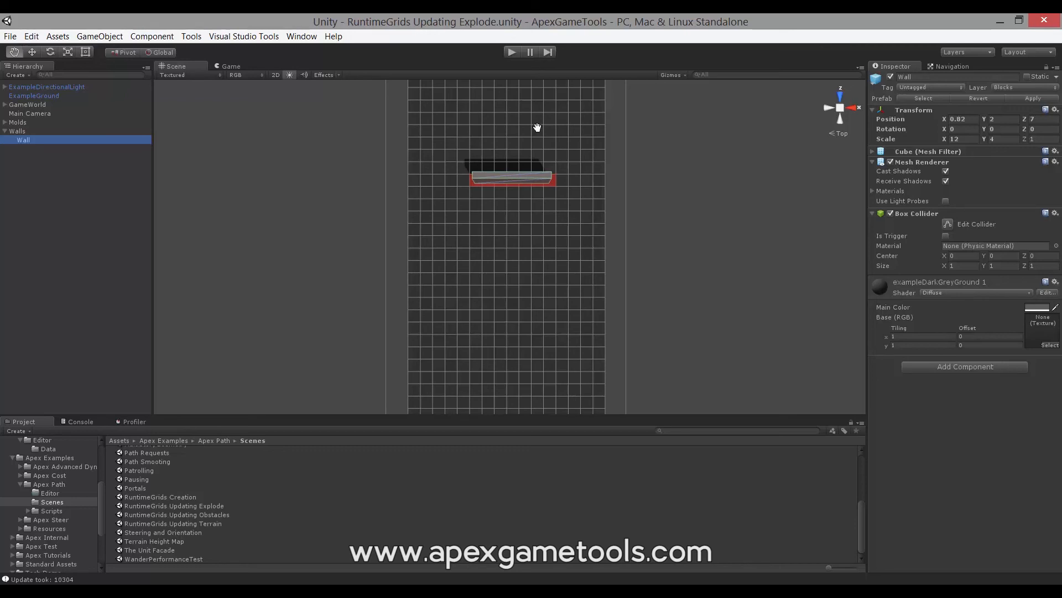
{"action": "left_click", "coordinate": [5, 123]}
{"action": "left_click", "coordinate": [34, 146]}
{"action": "left_click", "coordinate": [32, 142]}
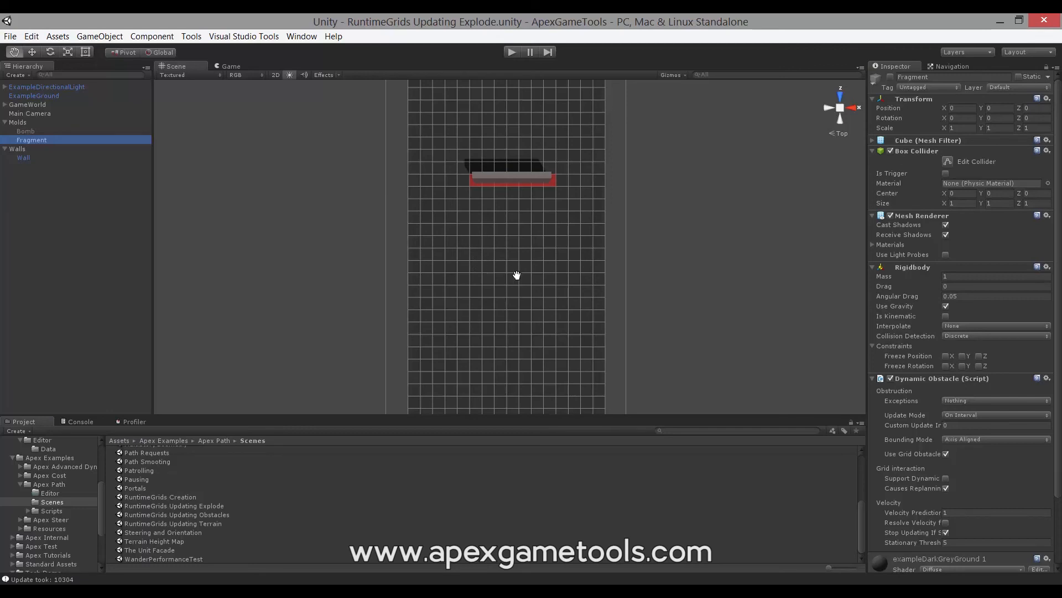
{"action": "left_click", "coordinate": [1059, 337]}
{"action": "left_click_drag", "start_coordinate": [1060, 319], "coordinate": [1059, 397]}
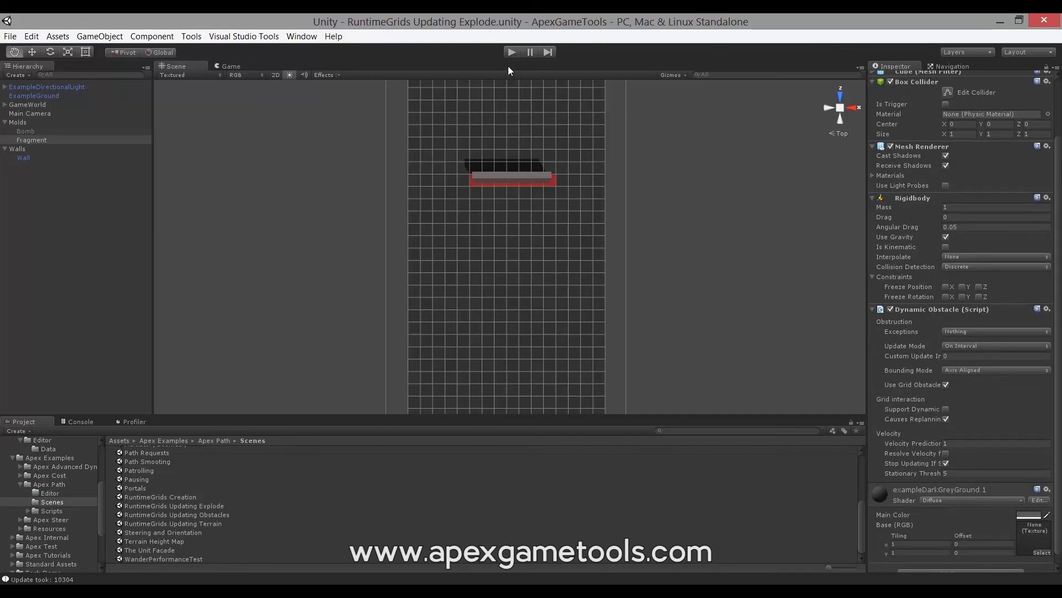
- Play the explode scene, spawn a bomb to watch the wall fragments update the grid, and stop play mode
{"action": "left_click", "coordinate": [511, 52]}
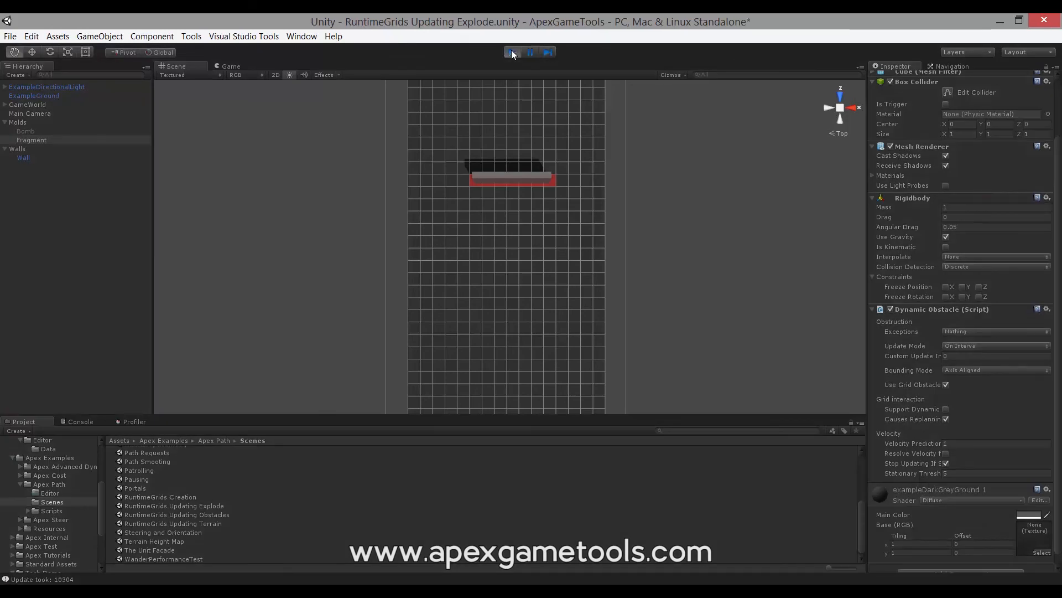
{"action": "left_click", "coordinate": [240, 98]}
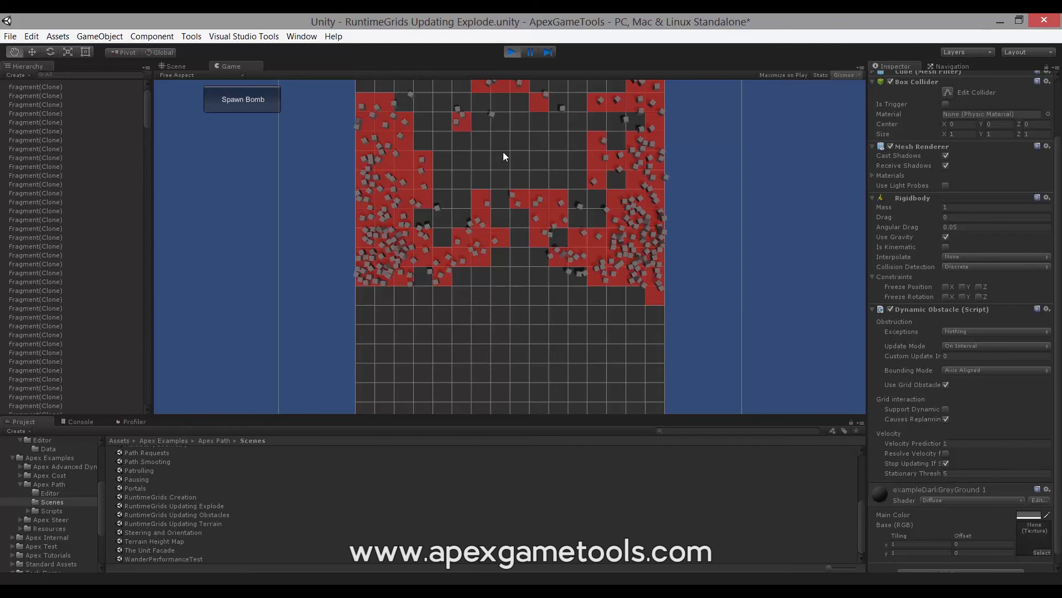
{"action": "left_click", "coordinate": [513, 52]}
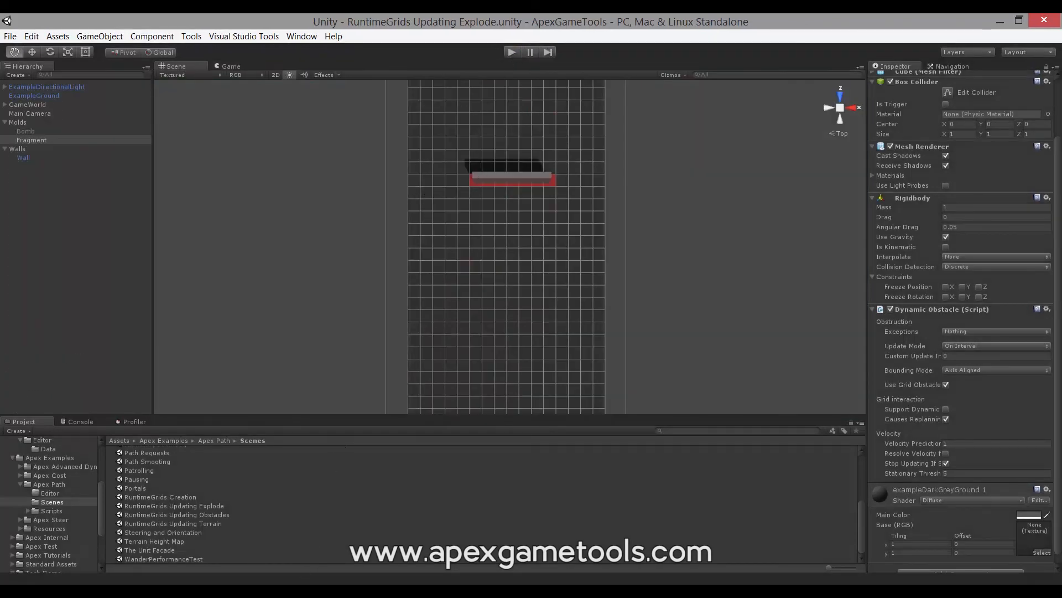
- Switch to Visual Studio and review the OnCollisionEnter fragment and explosion code in ObstacleDestroyerExplode.cs
{"action": "left_click", "coordinate": [255, 590]}
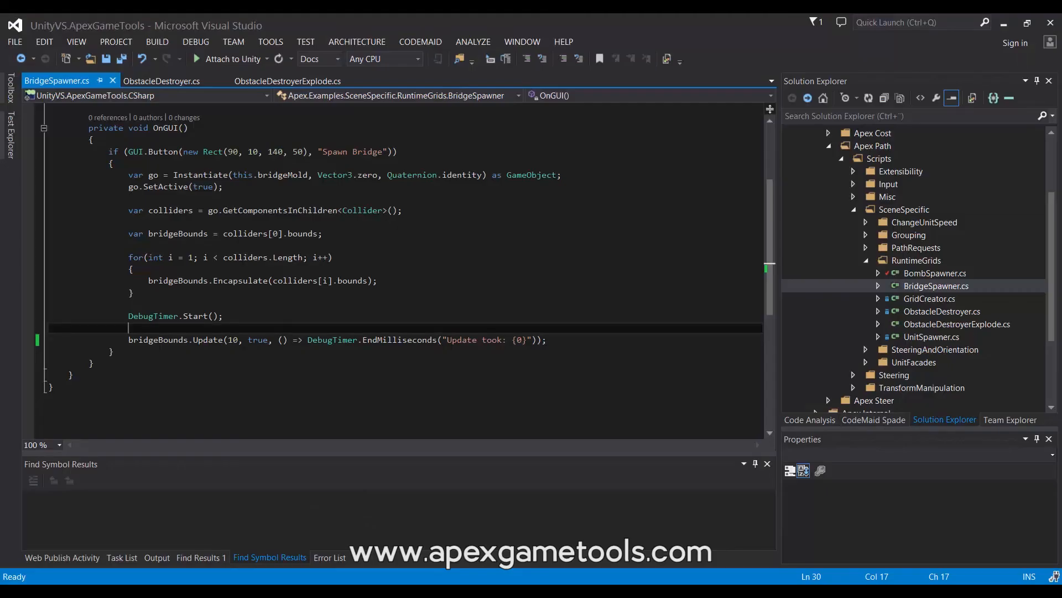
{"action": "left_click", "coordinate": [282, 81]}
{"action": "scroll", "coordinate": [387, 246], "scroll_direction": "up", "scroll_amount": 10}
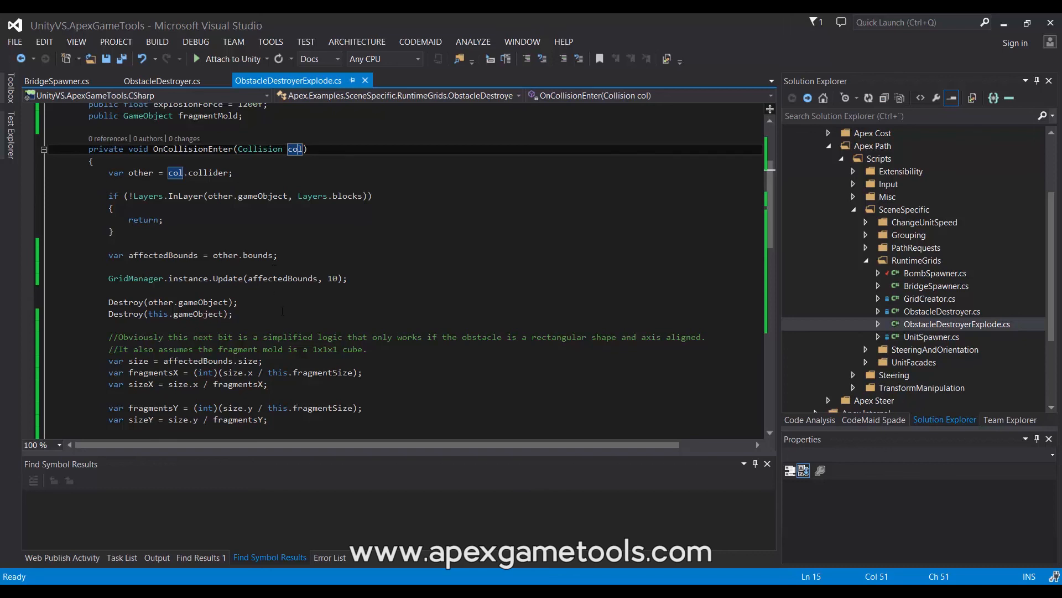
{"action": "scroll", "coordinate": [279, 305], "scroll_direction": "down", "scroll_amount": 5}
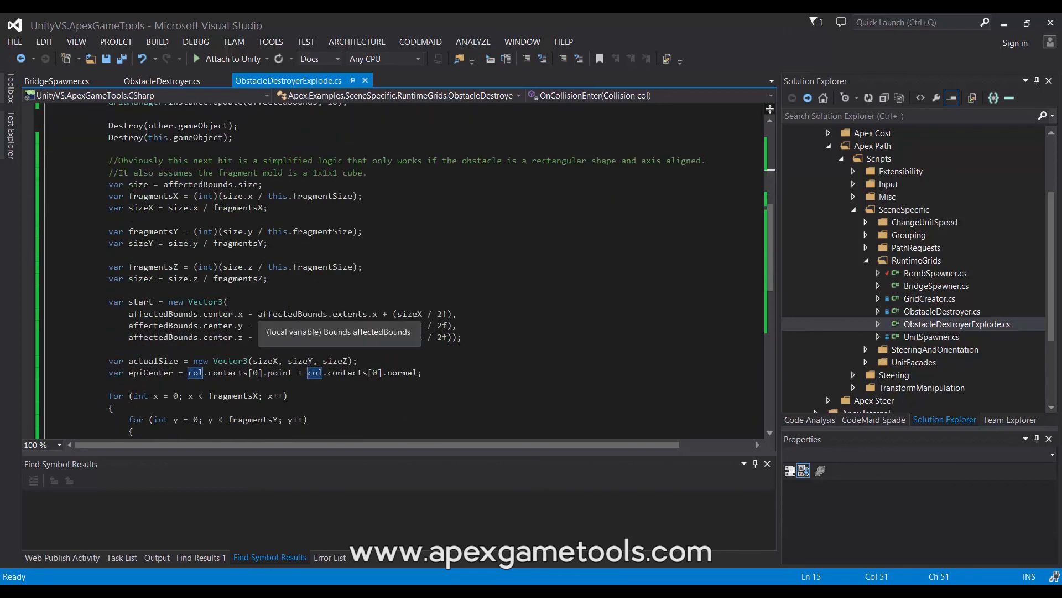
{"action": "scroll", "coordinate": [337, 295], "scroll_direction": "down", "scroll_amount": 4}
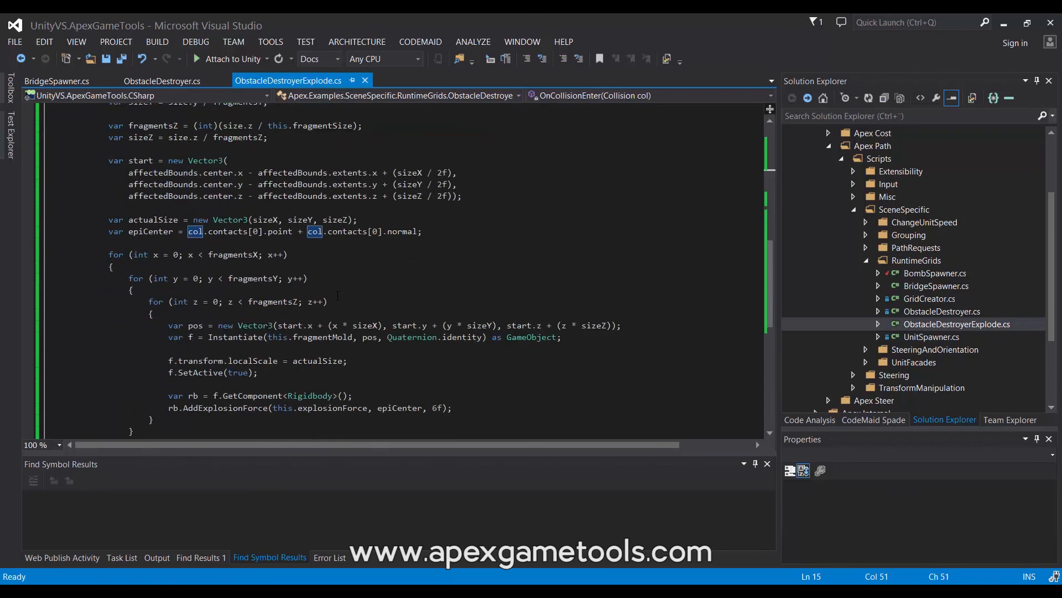
{"action": "scroll", "coordinate": [337, 295], "scroll_direction": "down", "scroll_amount": 1}
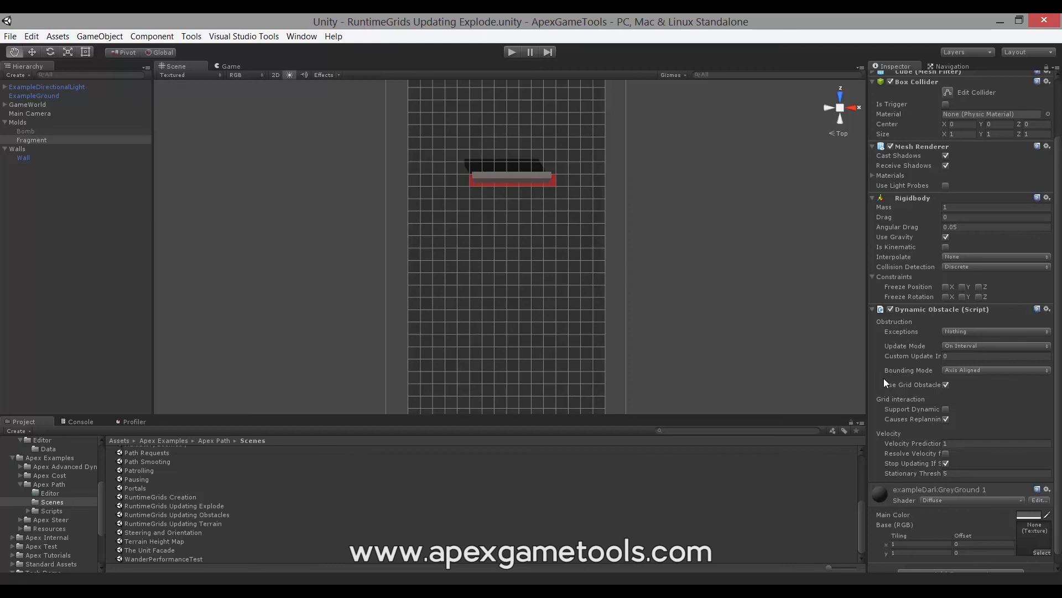
- In Unity, set the Bounding Mode of the Fragment's Dynamic Obstacle to Fixed Hull
{"action": "left_click", "coordinate": [977, 370]}
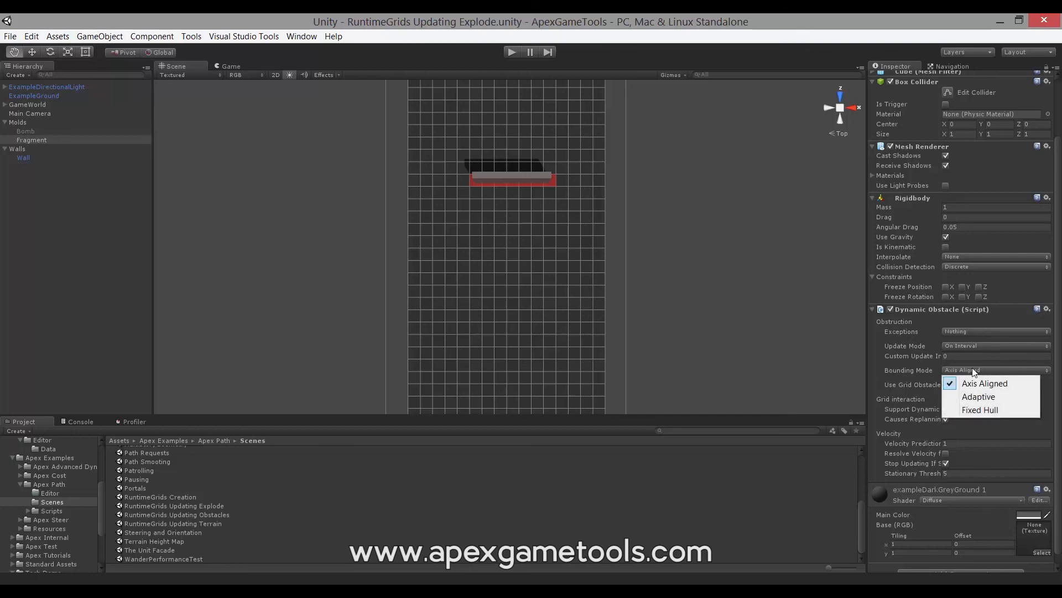
{"action": "left_click", "coordinate": [975, 410]}
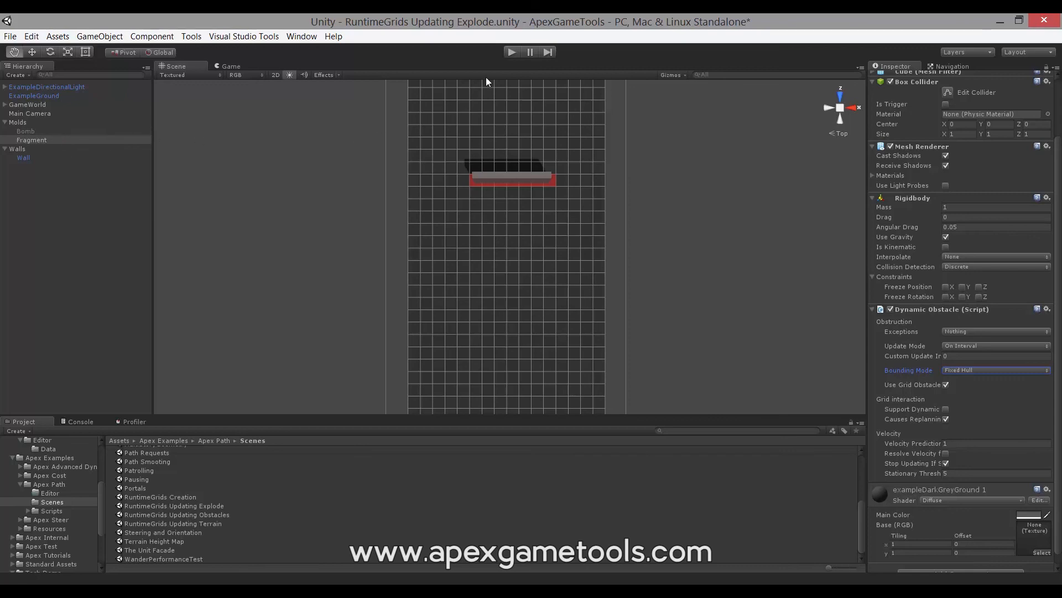
- Play the explode scene with the Fixed Hull fragments, spawn a bomb to watch the grid update, and stop play mode
{"action": "left_click", "coordinate": [511, 52]}
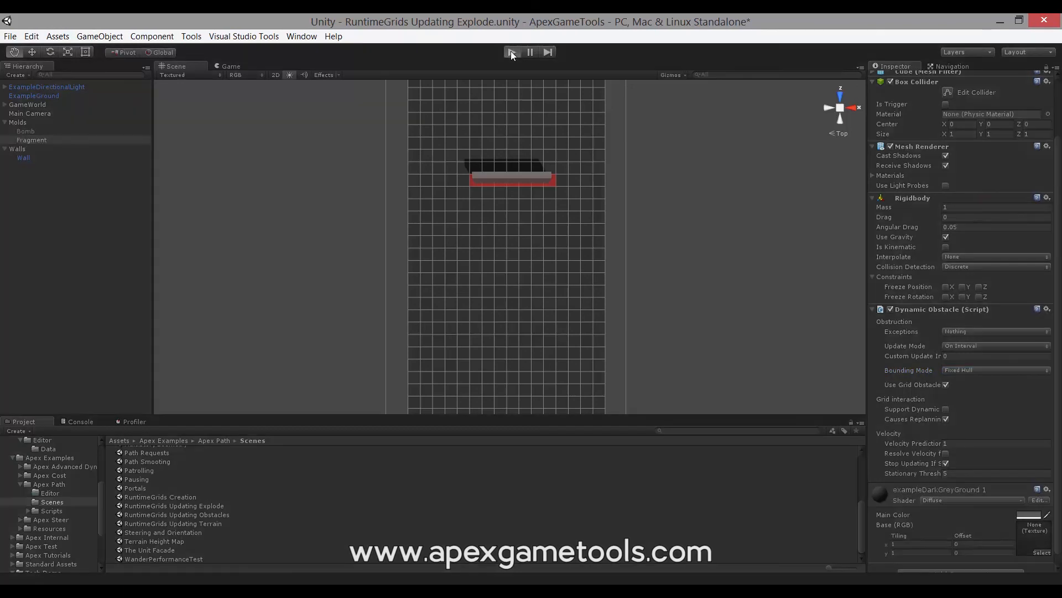
{"action": "left_click", "coordinate": [247, 100]}
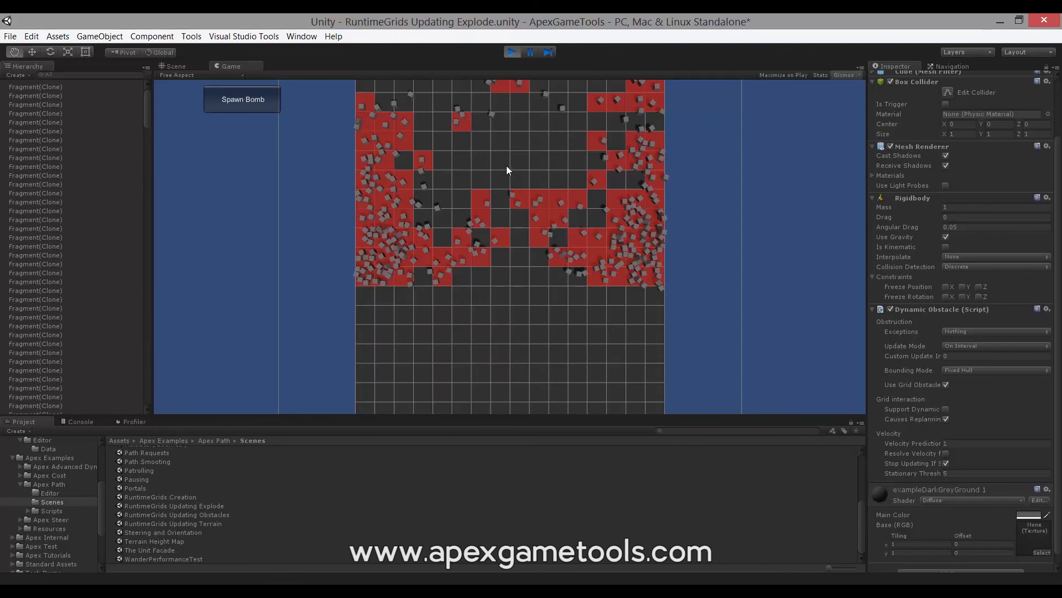
{"action": "left_click", "coordinate": [511, 52]}
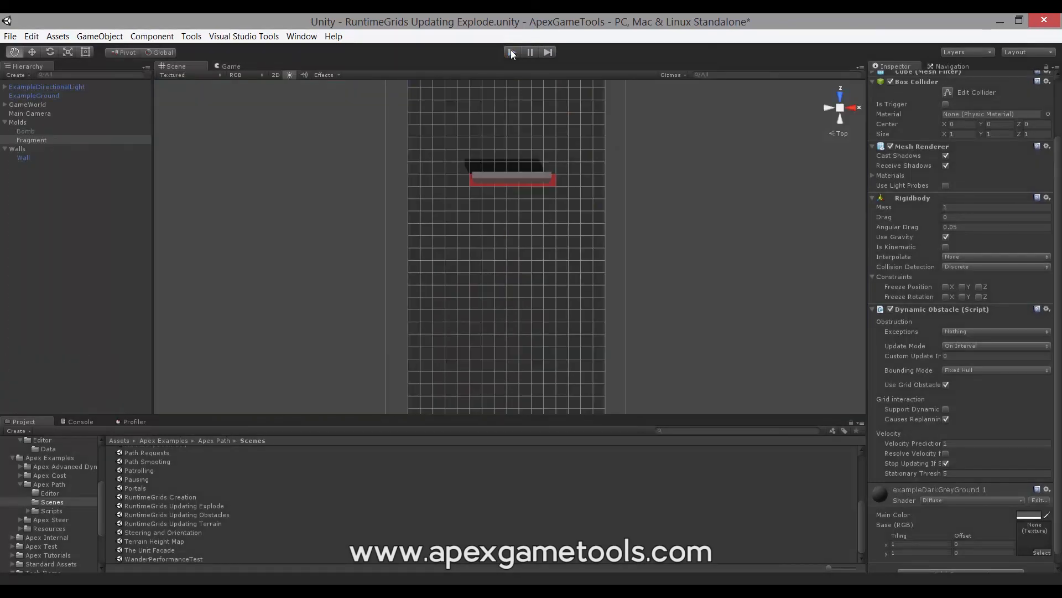
- Replay the explode scene with the rendering statistics shown, spawn a bomb to check the frame rate, and stop play mode
{"action": "left_click", "coordinate": [512, 53]}
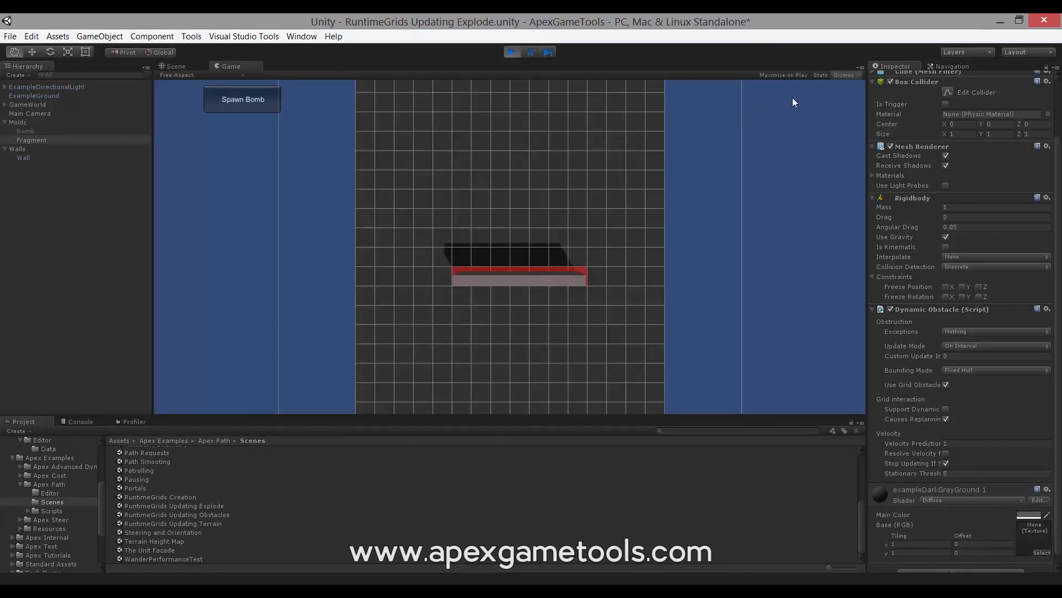
{"action": "left_click", "coordinate": [819, 75]}
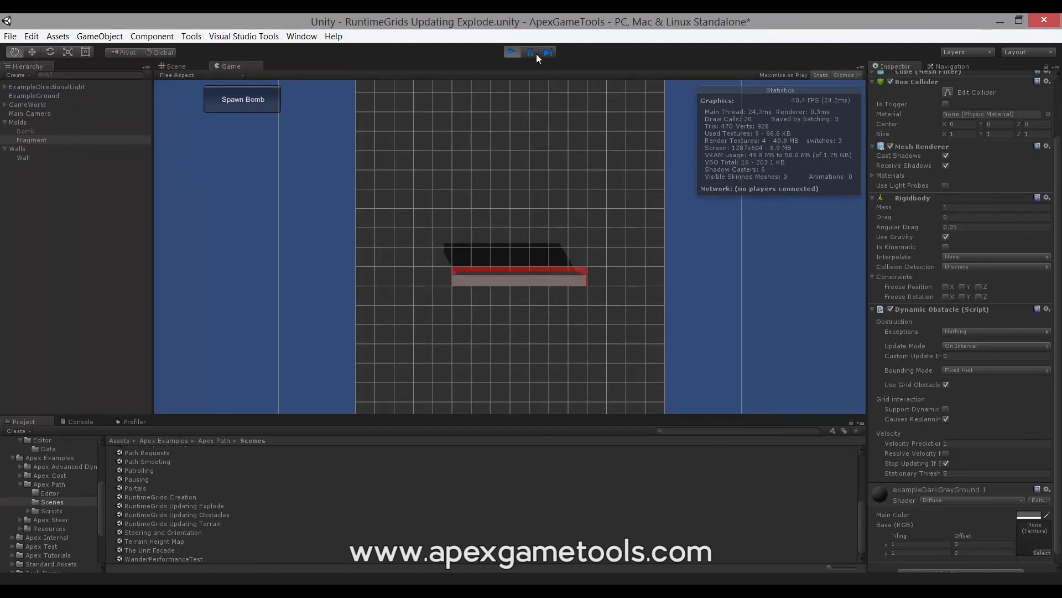
{"action": "left_click", "coordinate": [232, 101]}
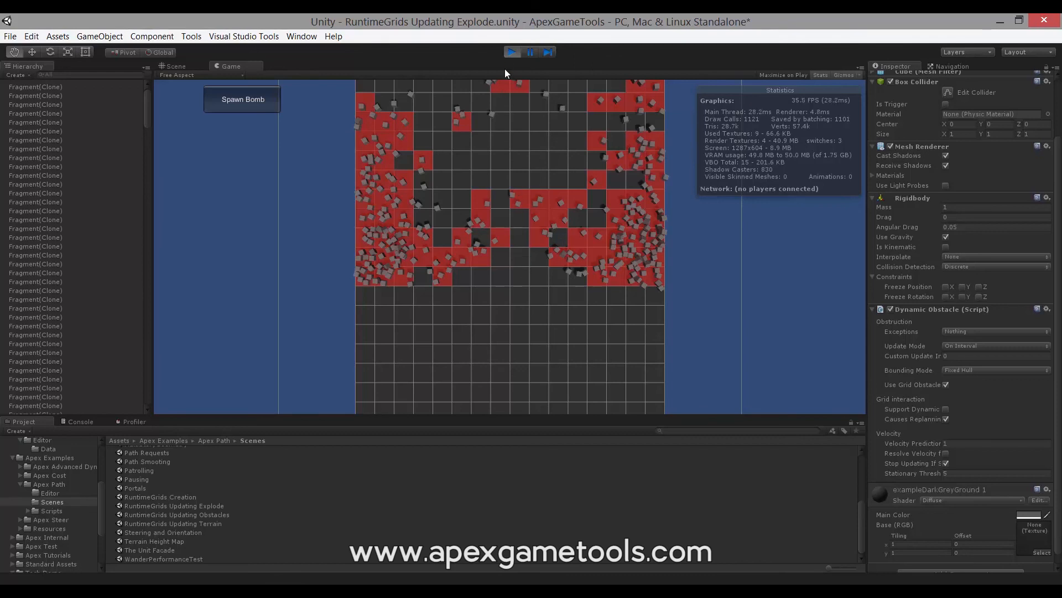
{"action": "left_click", "coordinate": [509, 53]}
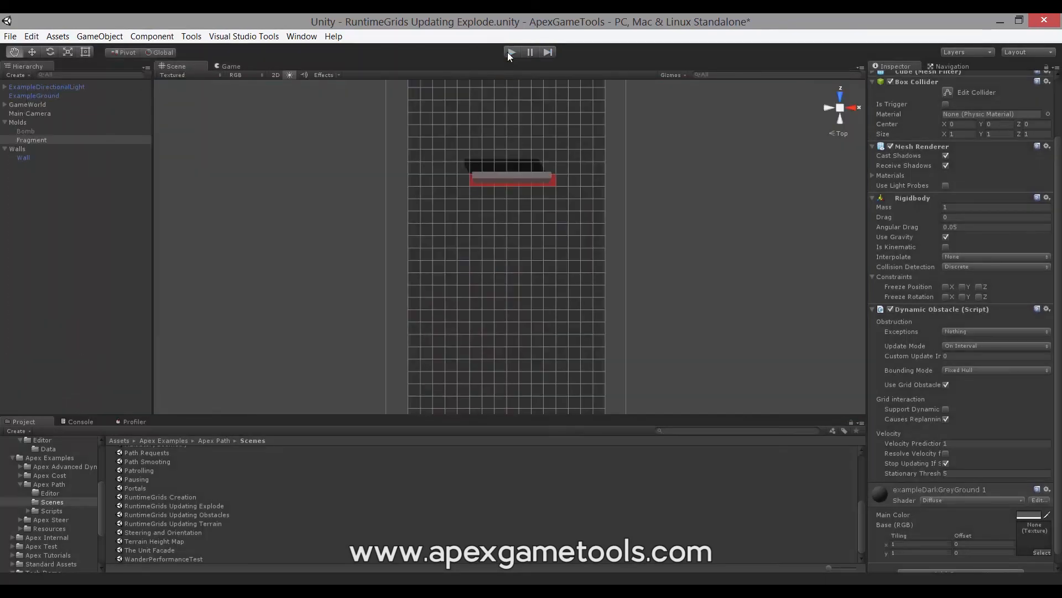